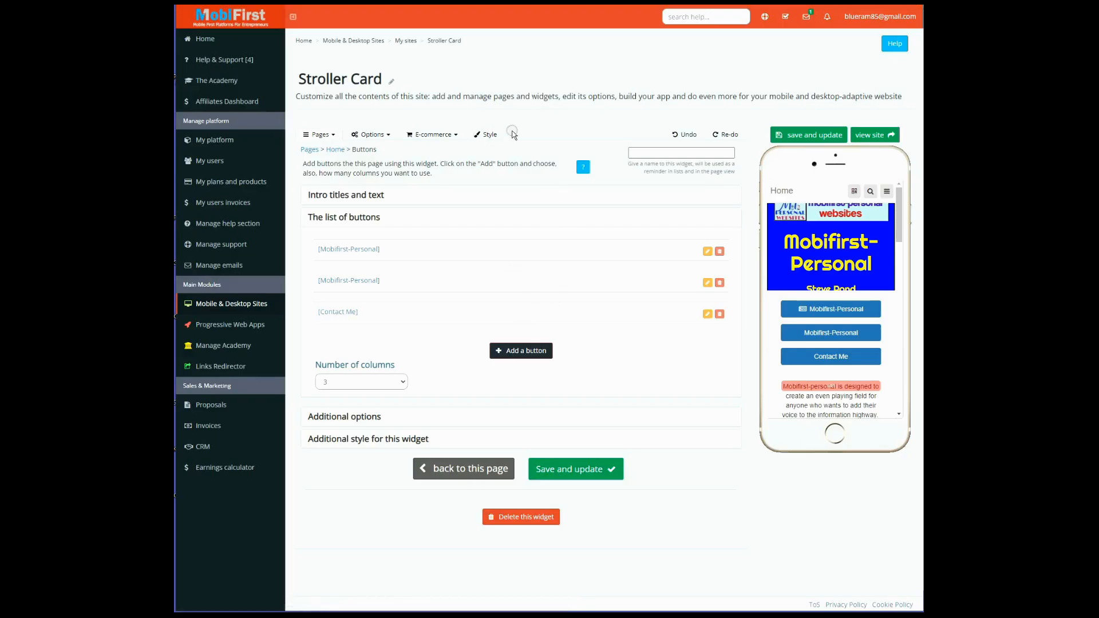
In the site's style settings, set the main titles (H1) and sub-titles (H2) fonts to Righteous
left_click(485, 136)
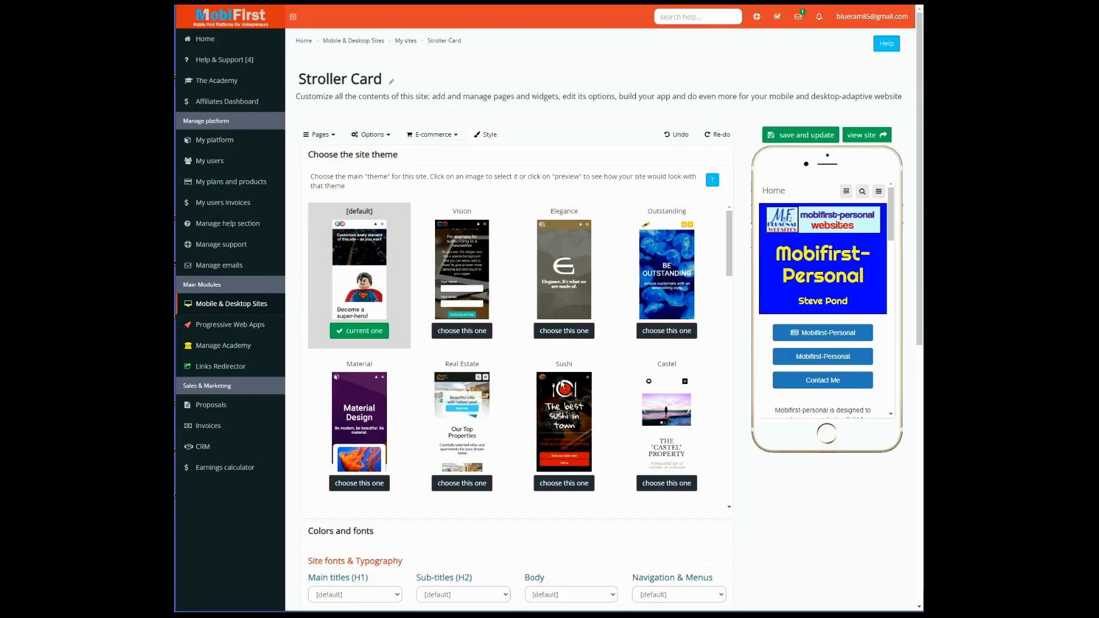
scroll(562, 384, "down", 5)
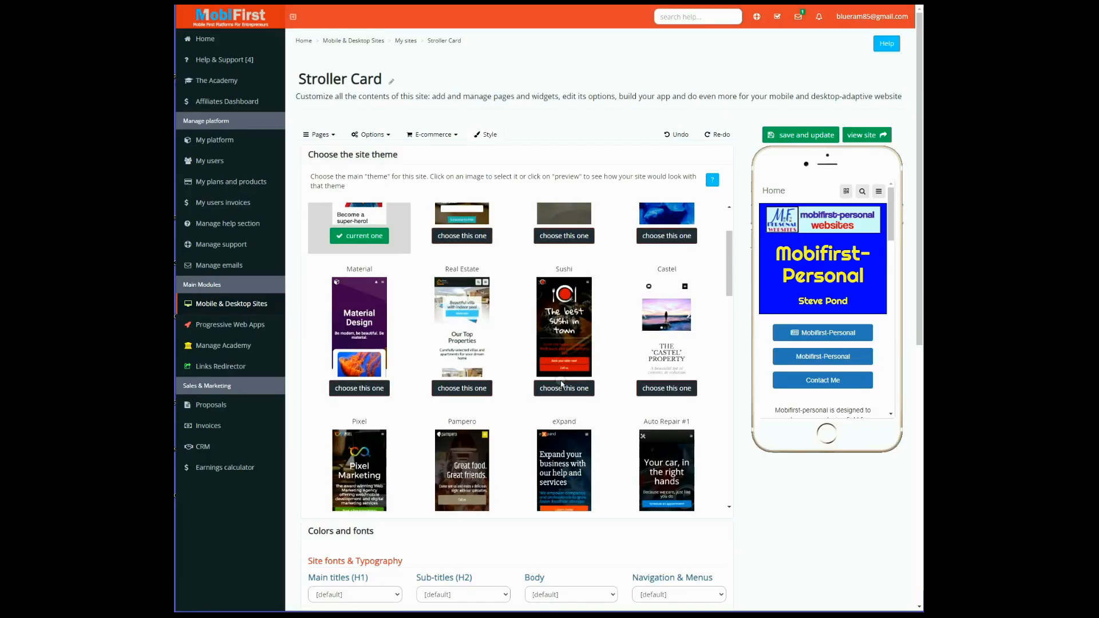
scroll(561, 380, "down", 10)
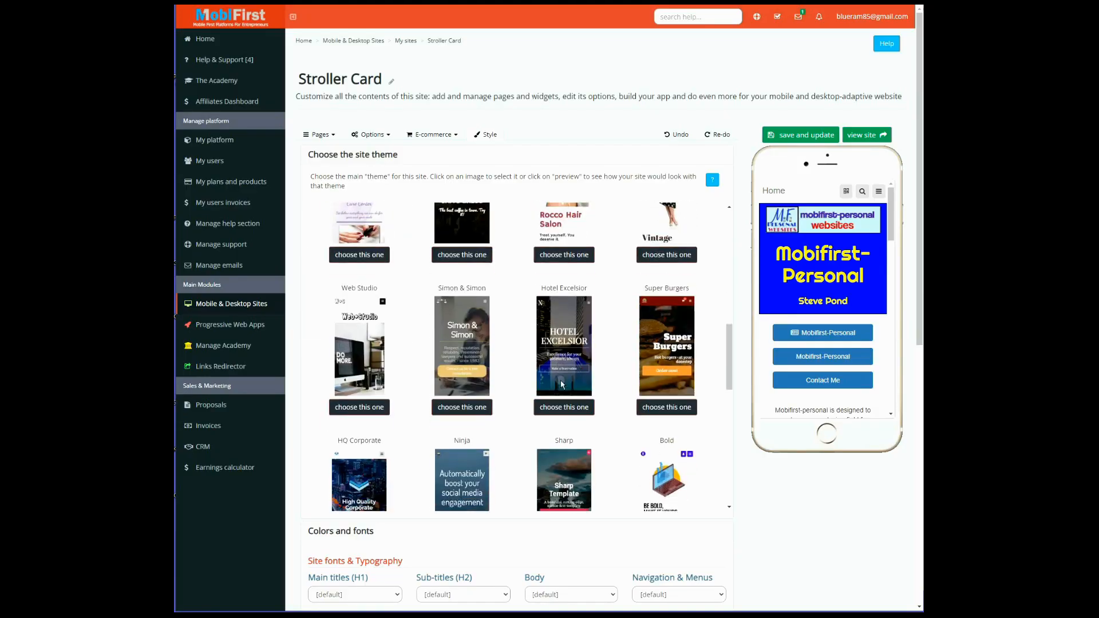
scroll(663, 549, "down", 8)
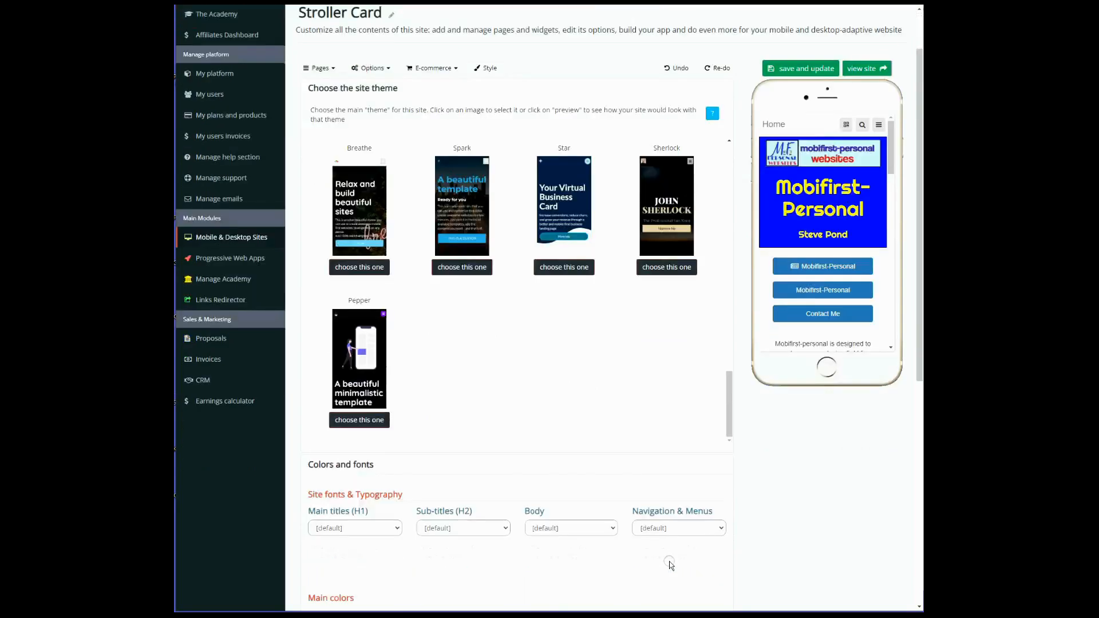
scroll(671, 548, "down", 1)
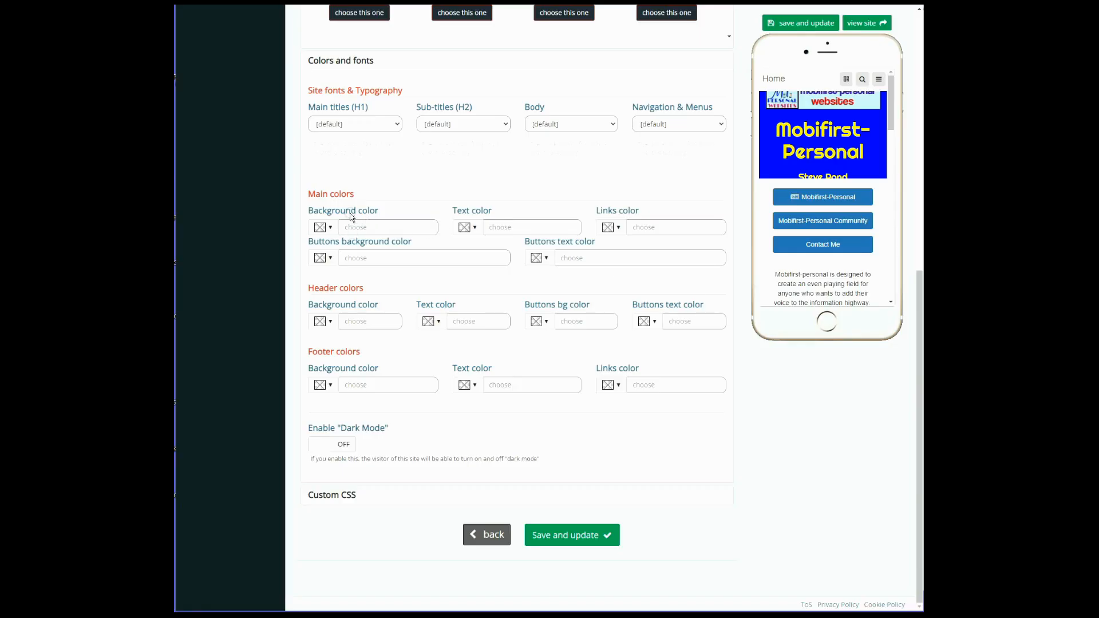
left_click(328, 123)
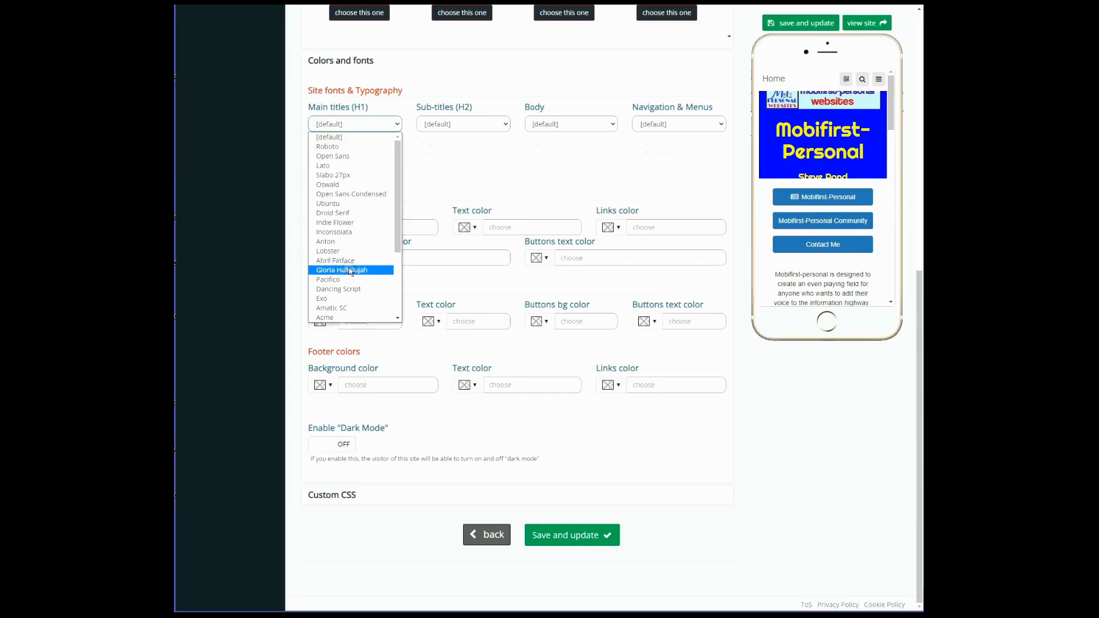
scroll(350, 271, "down", 3)
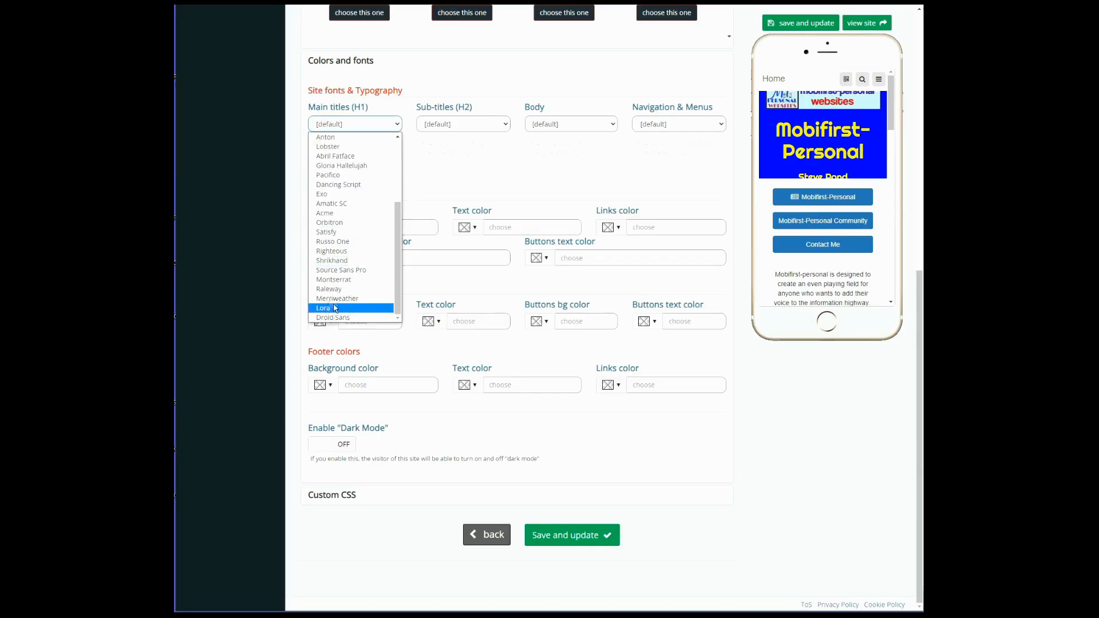
left_click(347, 252)
left_click(438, 125)
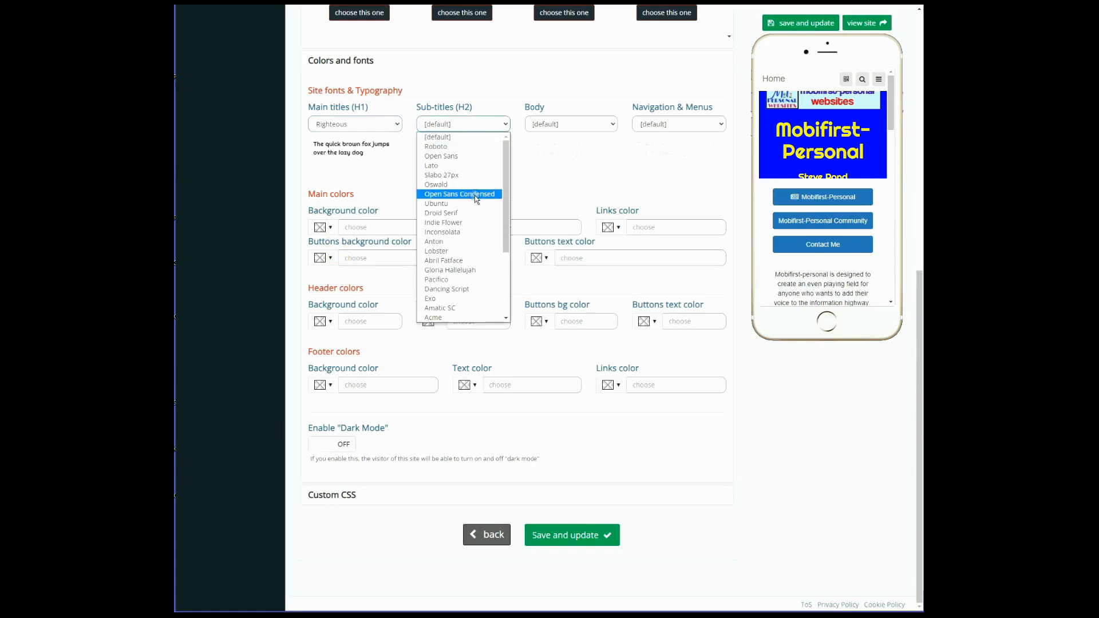
left_click_drag(503, 185, 501, 257)
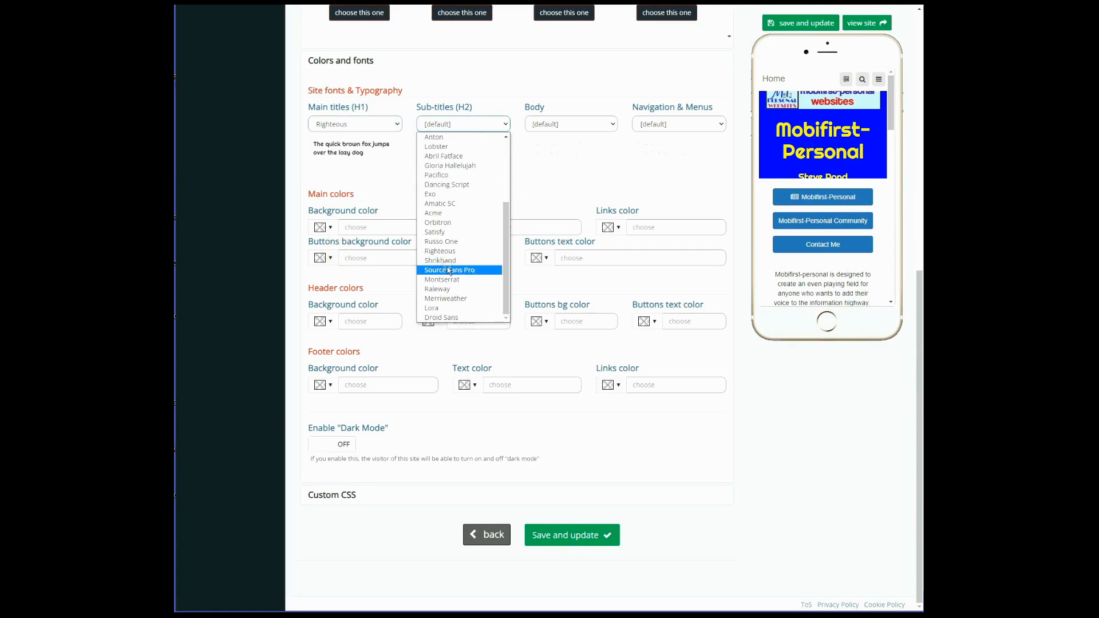
left_click(443, 251)
Set the body font to Roboto and the navigation and menus font to Open Sans Condensed
left_click(542, 124)
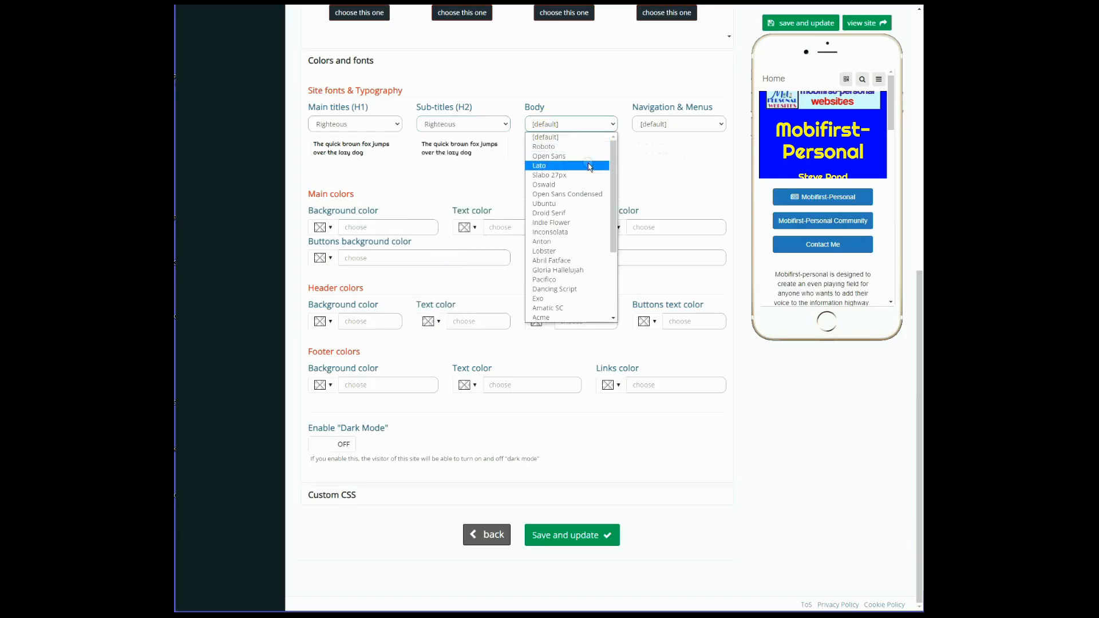
left_click(546, 147)
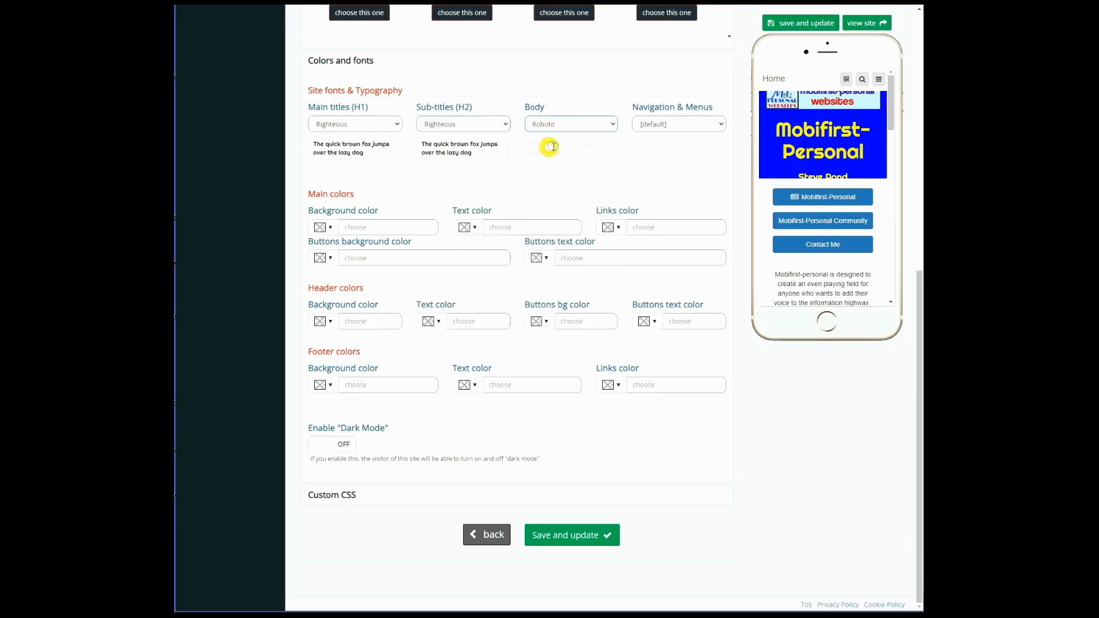
left_click(668, 126)
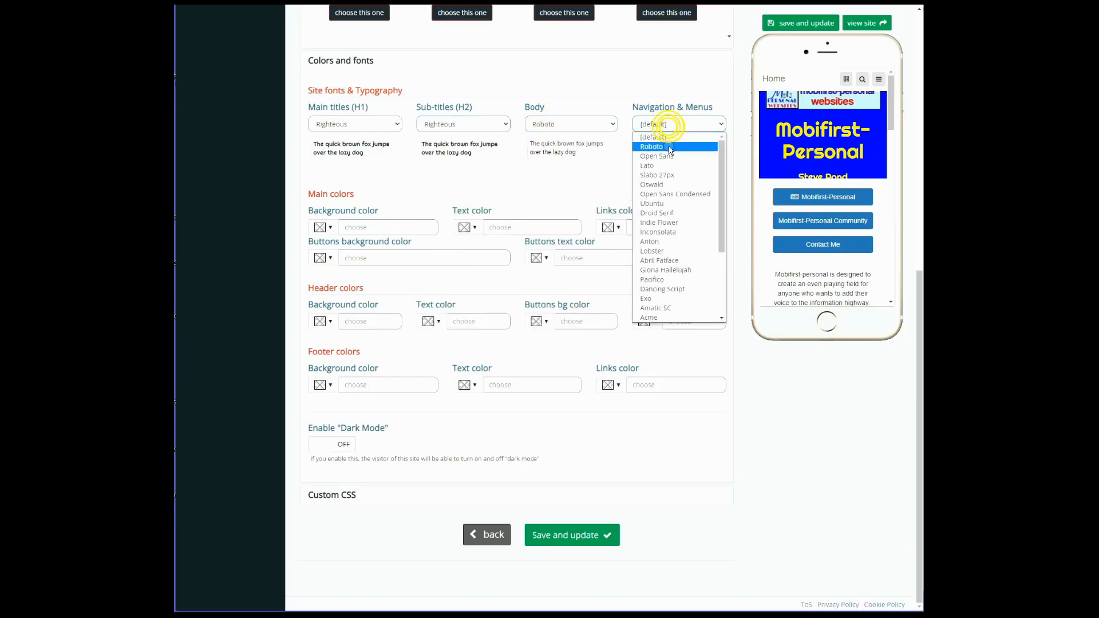
left_click(668, 195)
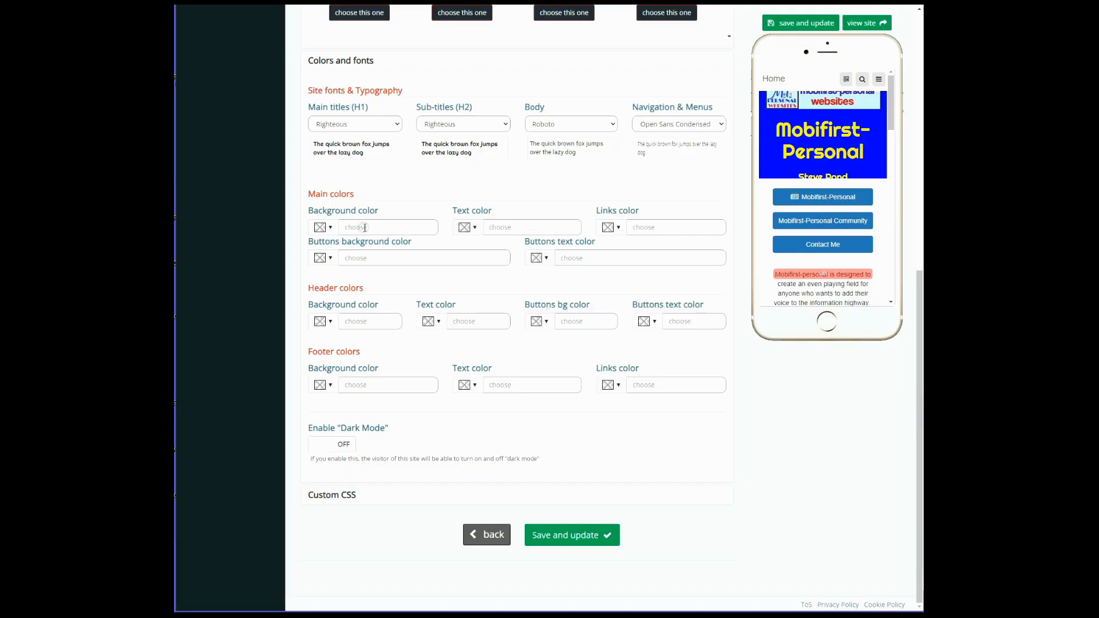
Paste #333ccc as the background color for the main, header and footer colors
left_click(348, 228)
right_click(349, 228)
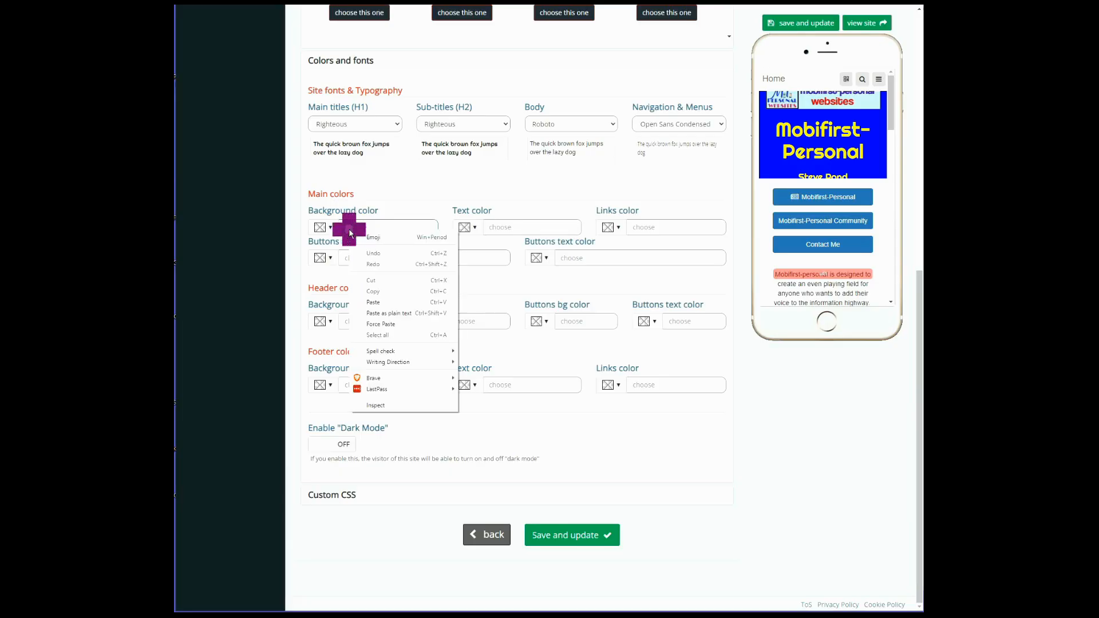
left_click(383, 289)
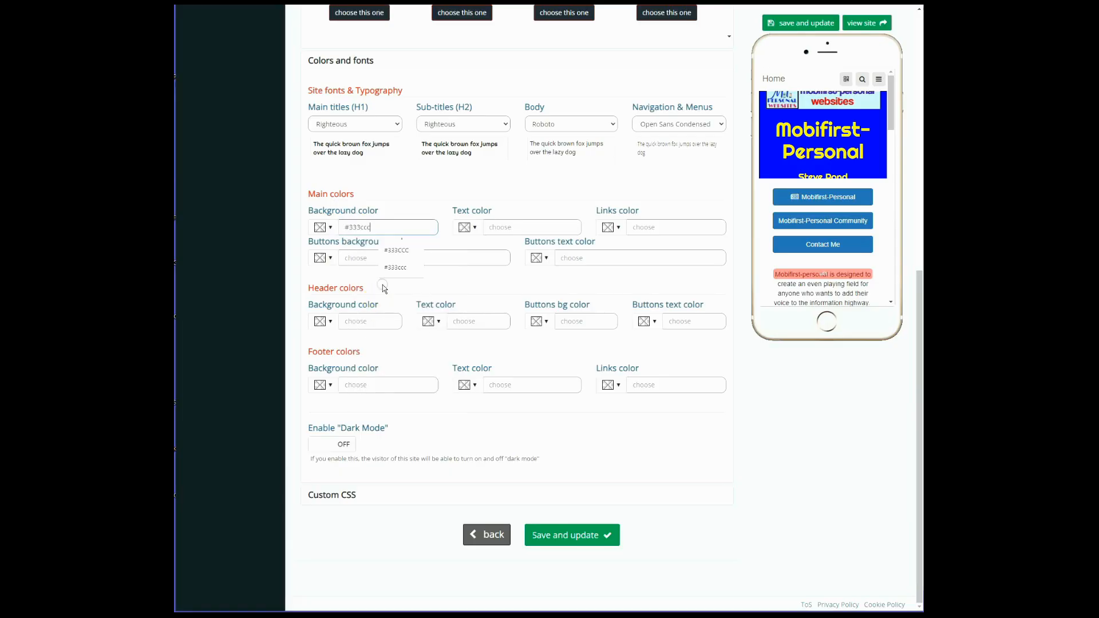
left_click(362, 321)
right_click(362, 322)
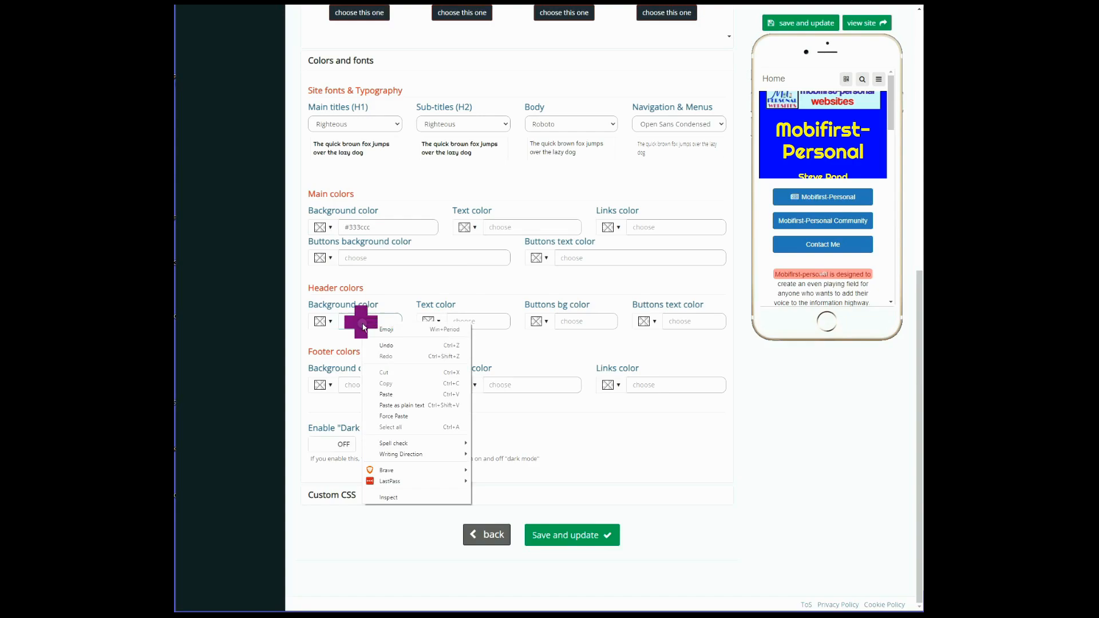
left_click(387, 393)
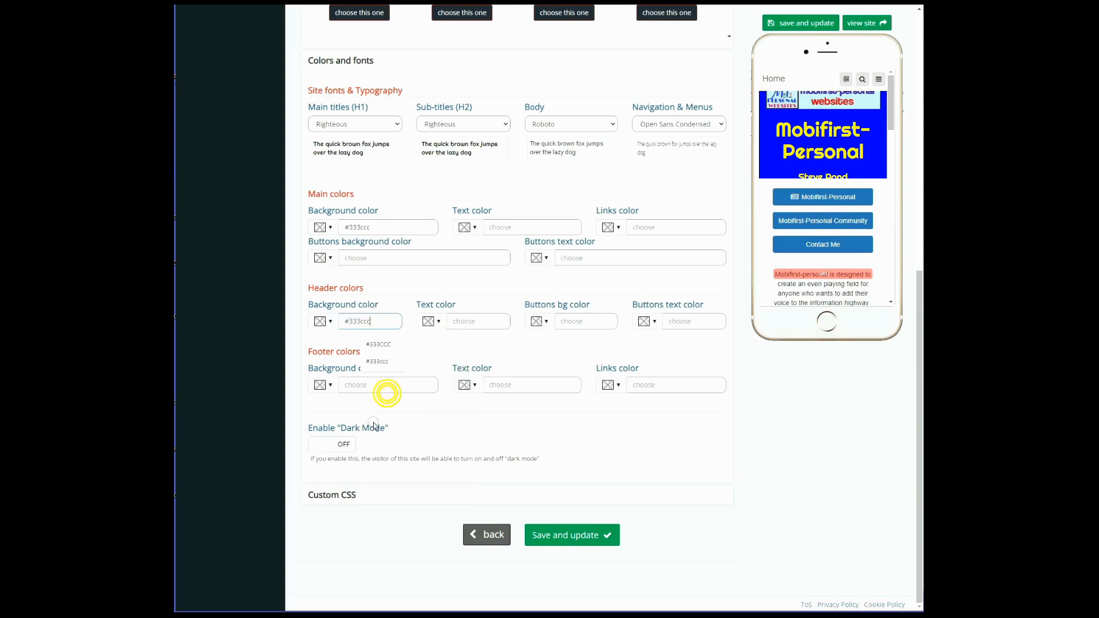
left_click(356, 385)
right_click(358, 387)
left_click(380, 459)
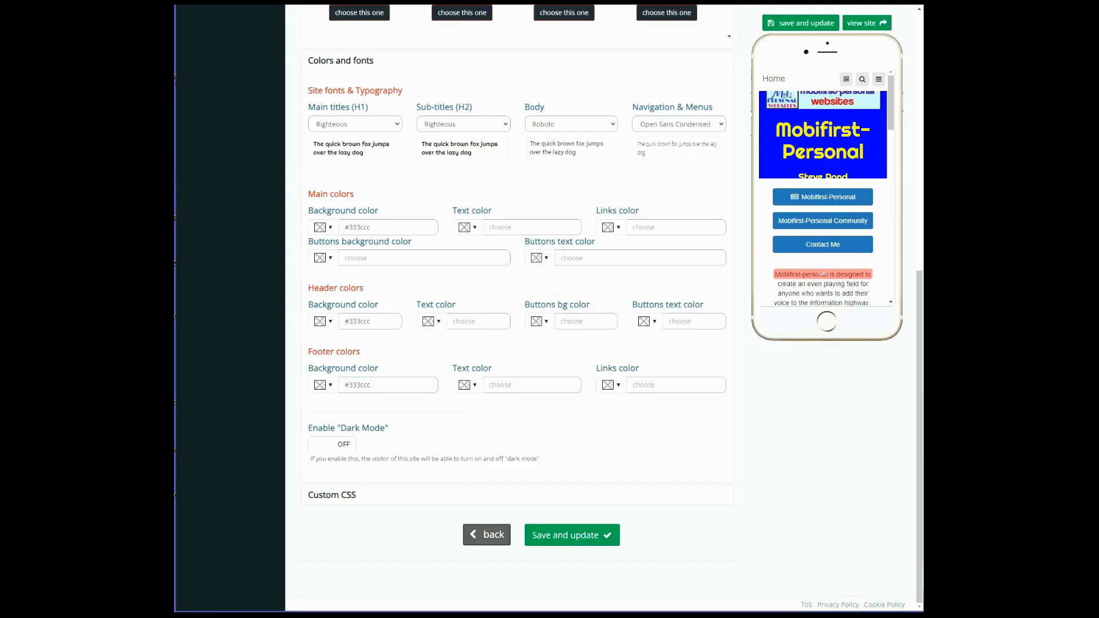
Paste #f6e800 as the text color for the main, header and footer colors
left_click(497, 227)
right_click(497, 227)
left_click(526, 298)
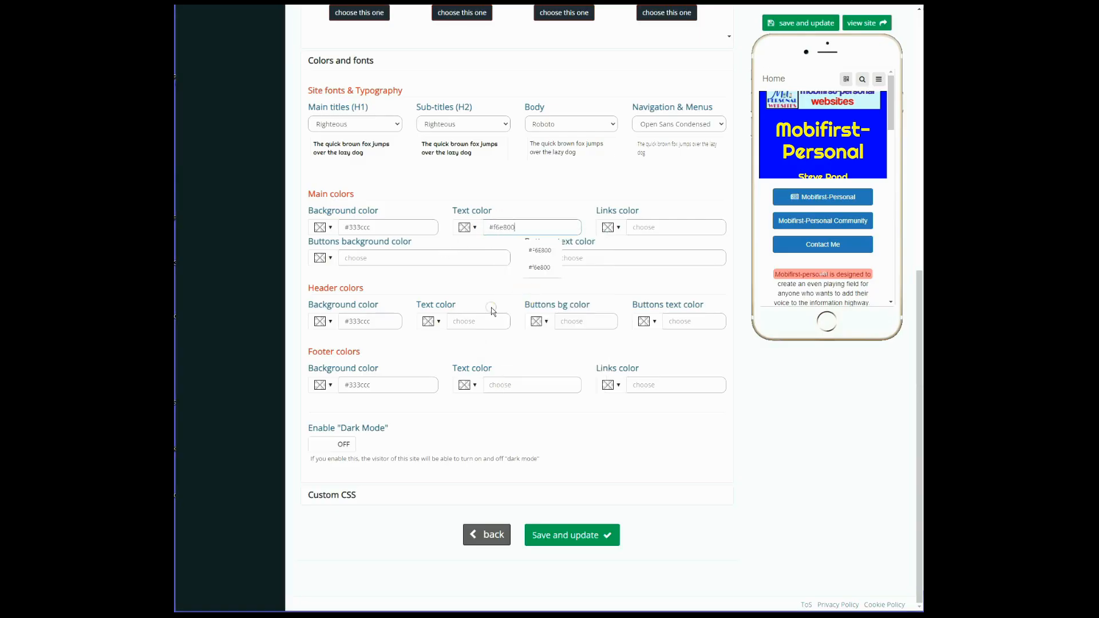
left_click(468, 322)
right_click(471, 324)
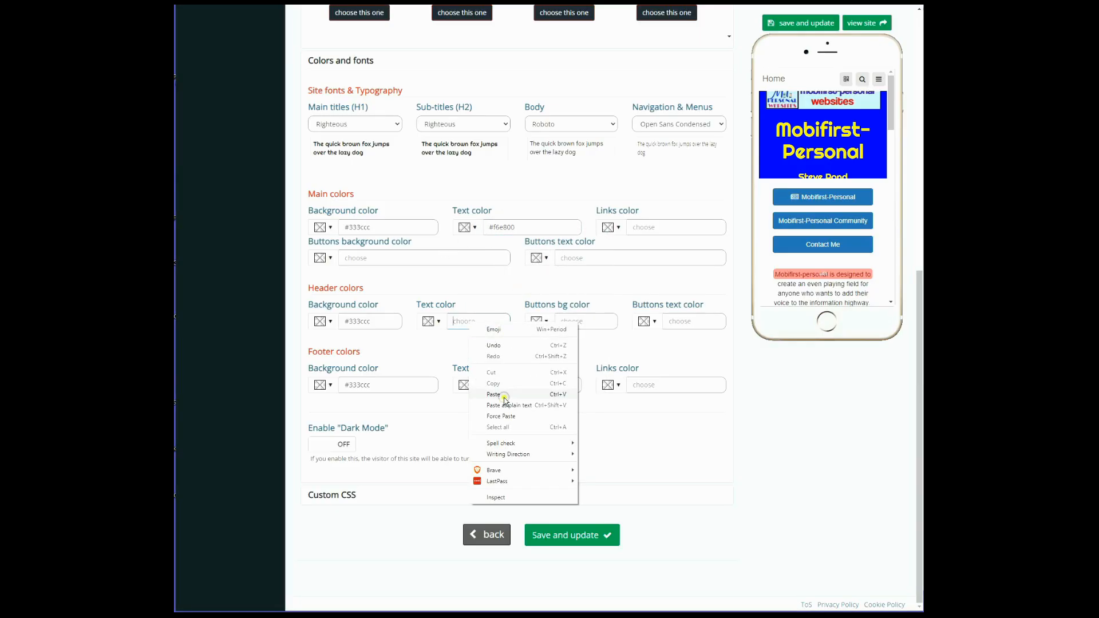
left_click(493, 394)
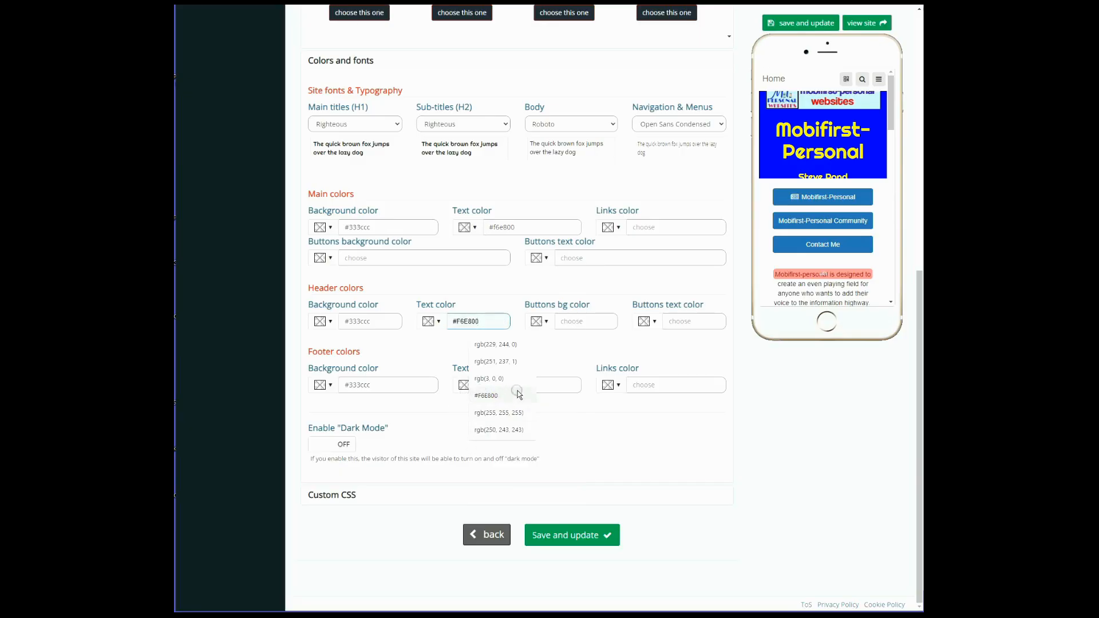
left_click(497, 385)
right_click(500, 386)
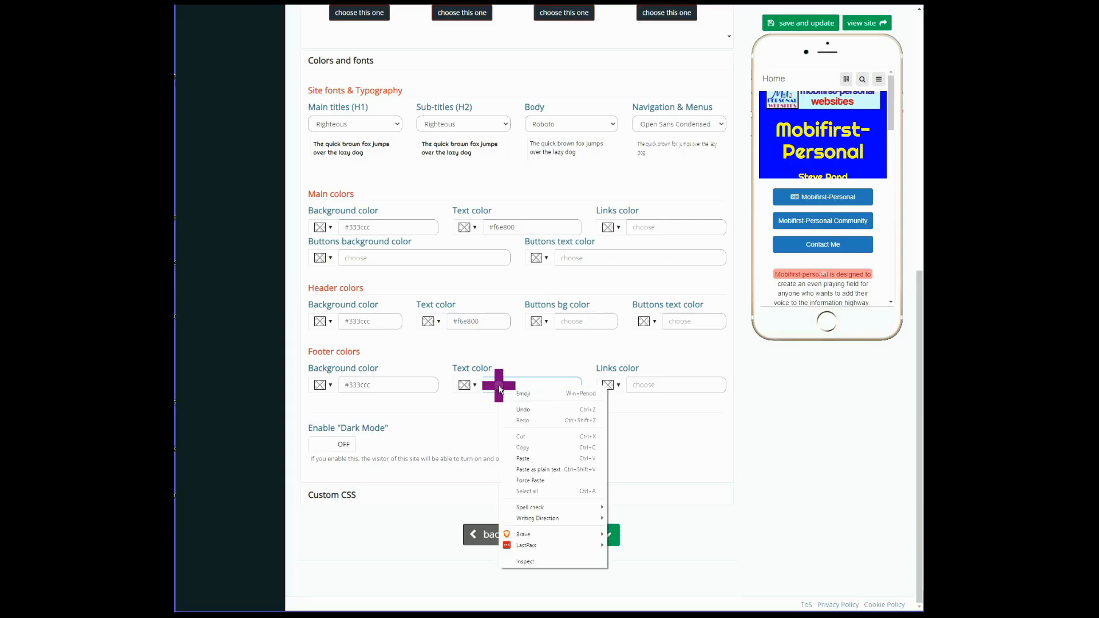
left_click(507, 459)
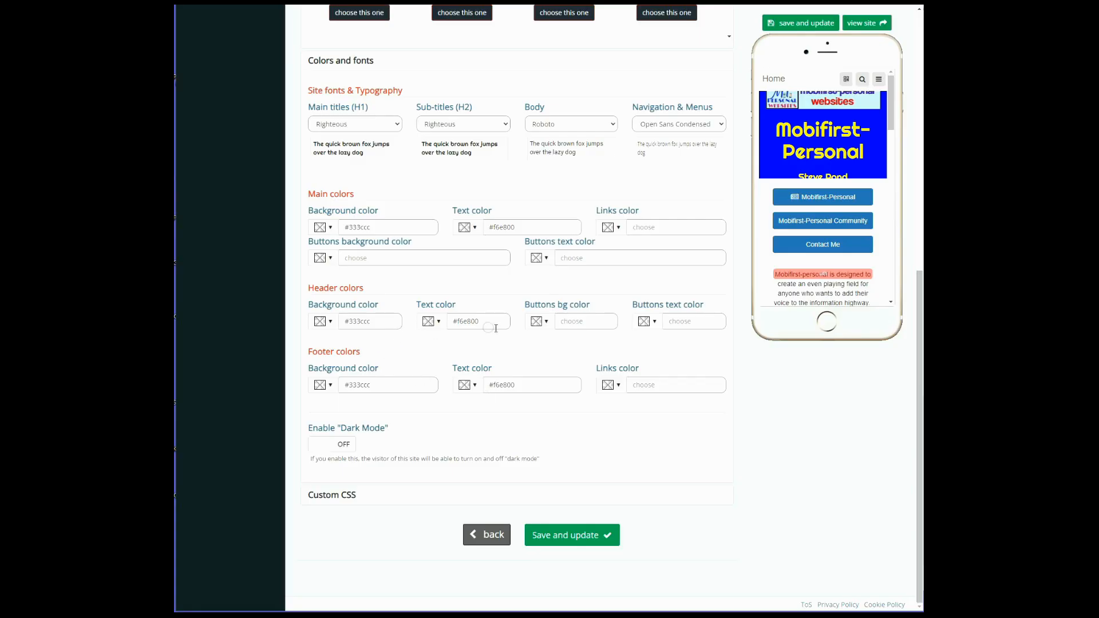
Set the header buttons background, main buttons background and main buttons text colors to #e3e7f7
left_click(573, 322)
right_click(574, 322)
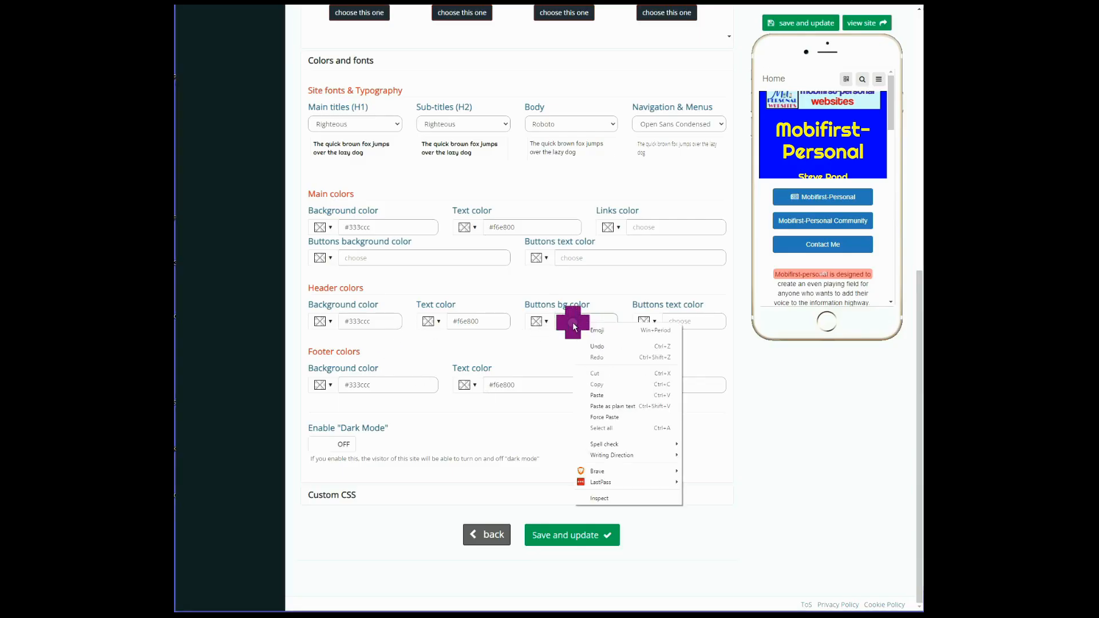
left_click(598, 393)
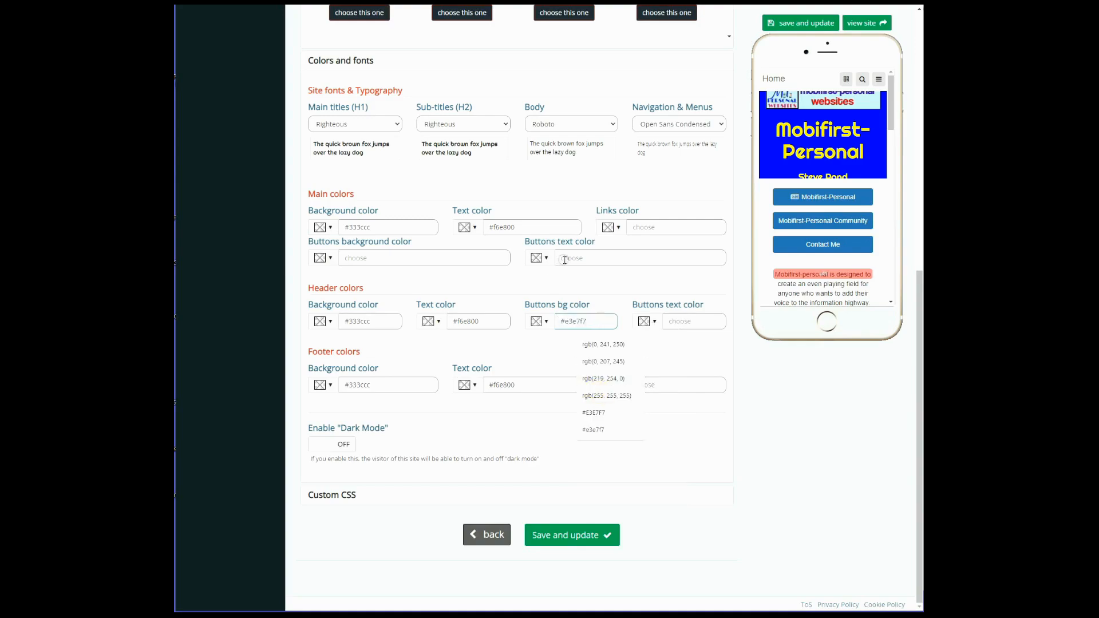
left_click(560, 258)
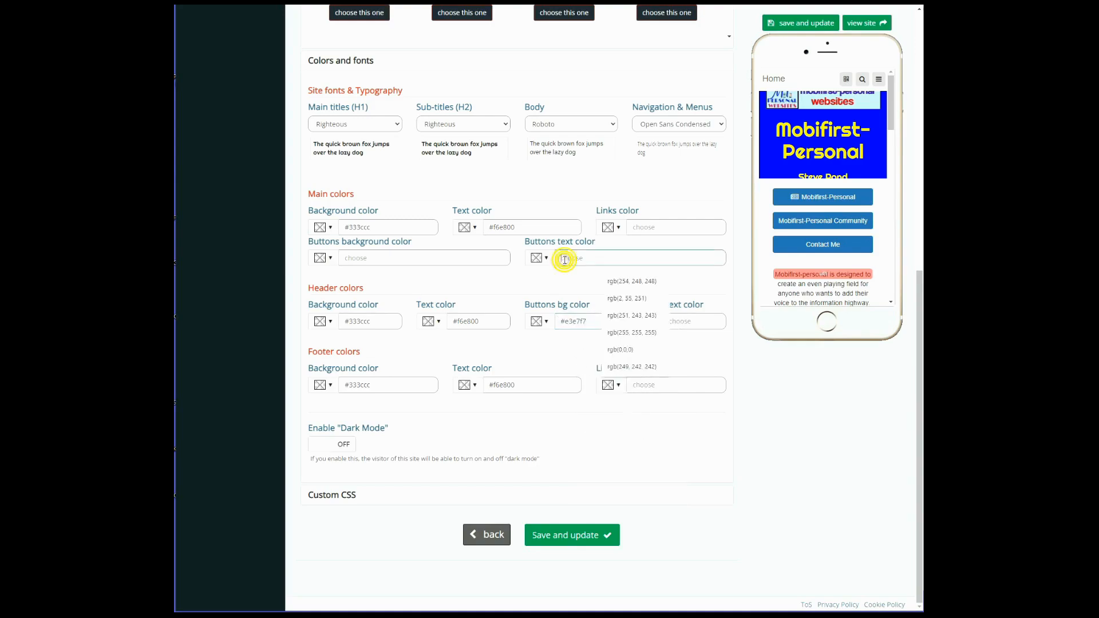
left_click(396, 259)
right_click(396, 259)
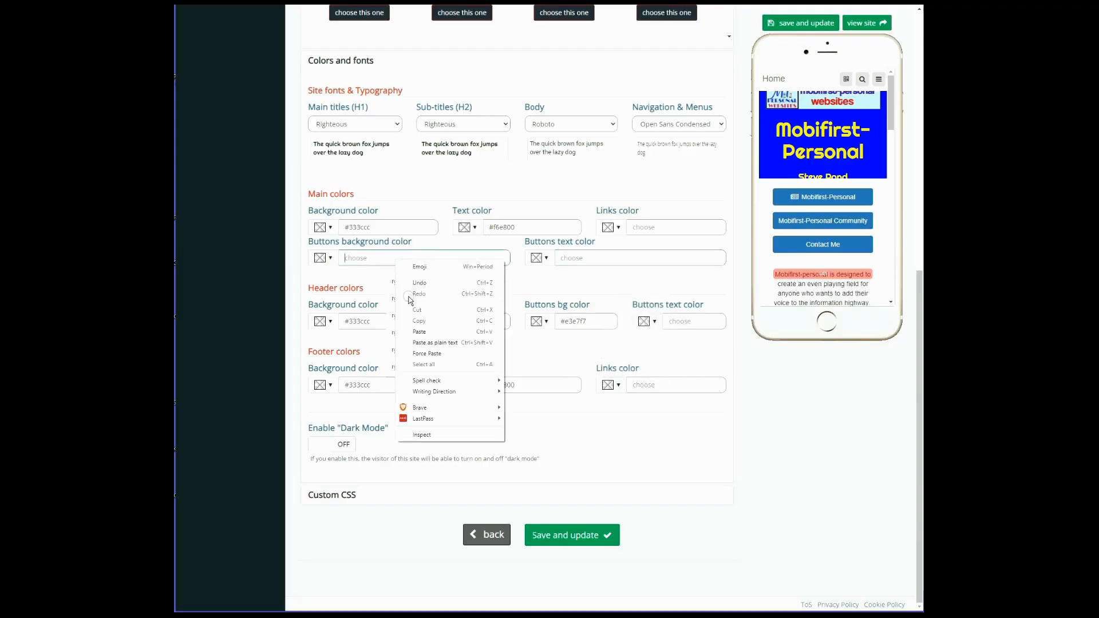
left_click(417, 334)
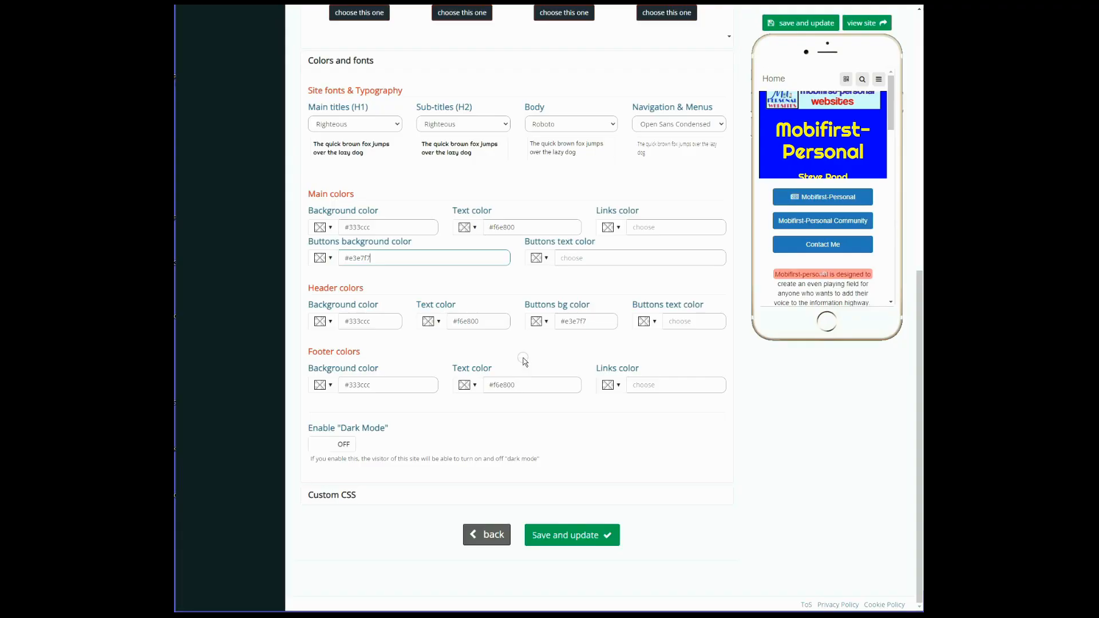
right_click(583, 259)
left_click(605, 331)
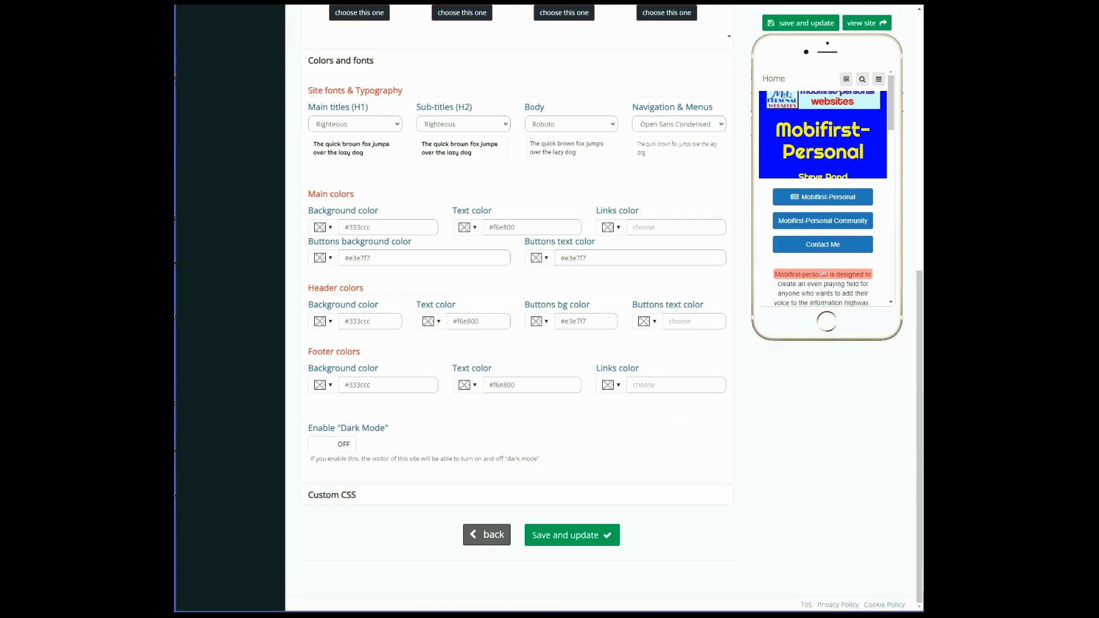
Set the links color to #e54725 in the main and footer colors and save the site's style changes
left_click(636, 227)
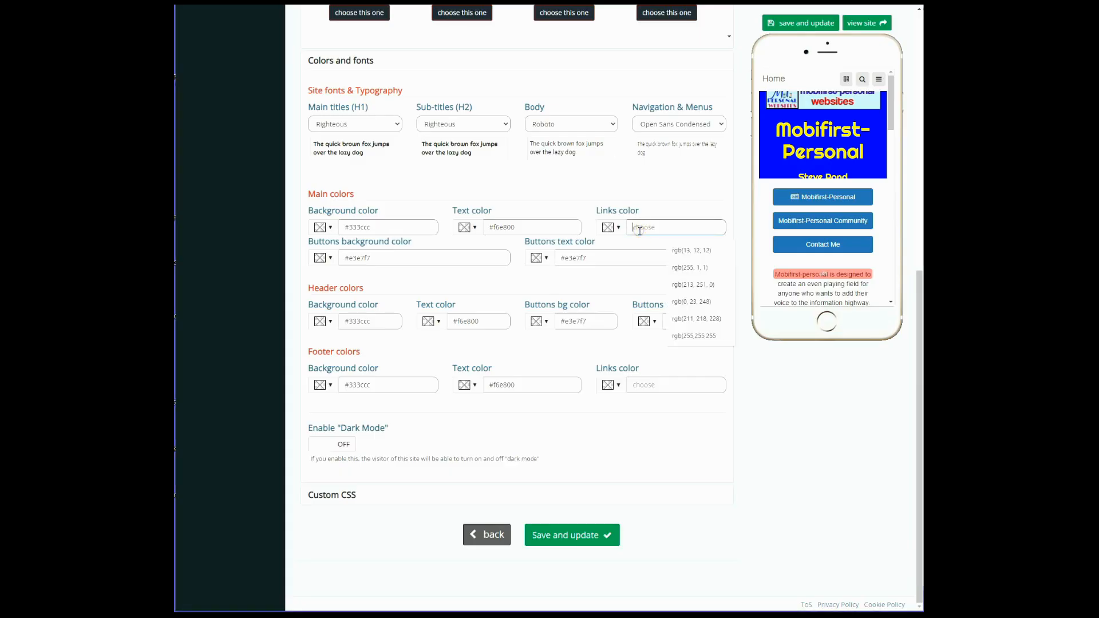
right_click(640, 233)
left_click(661, 304)
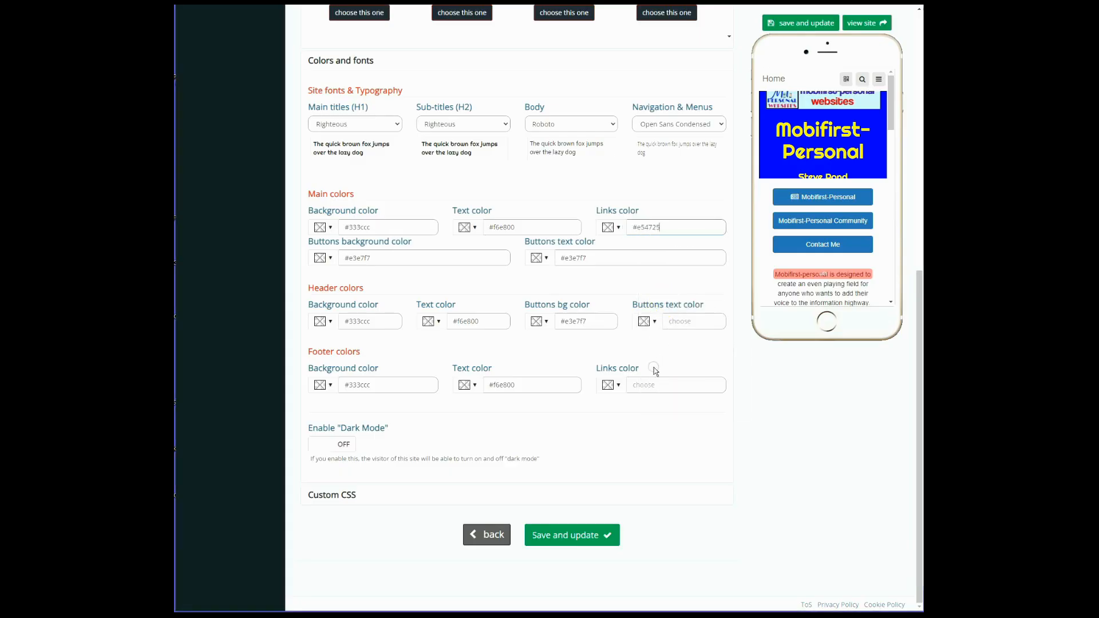
left_click(650, 385)
right_click(650, 385)
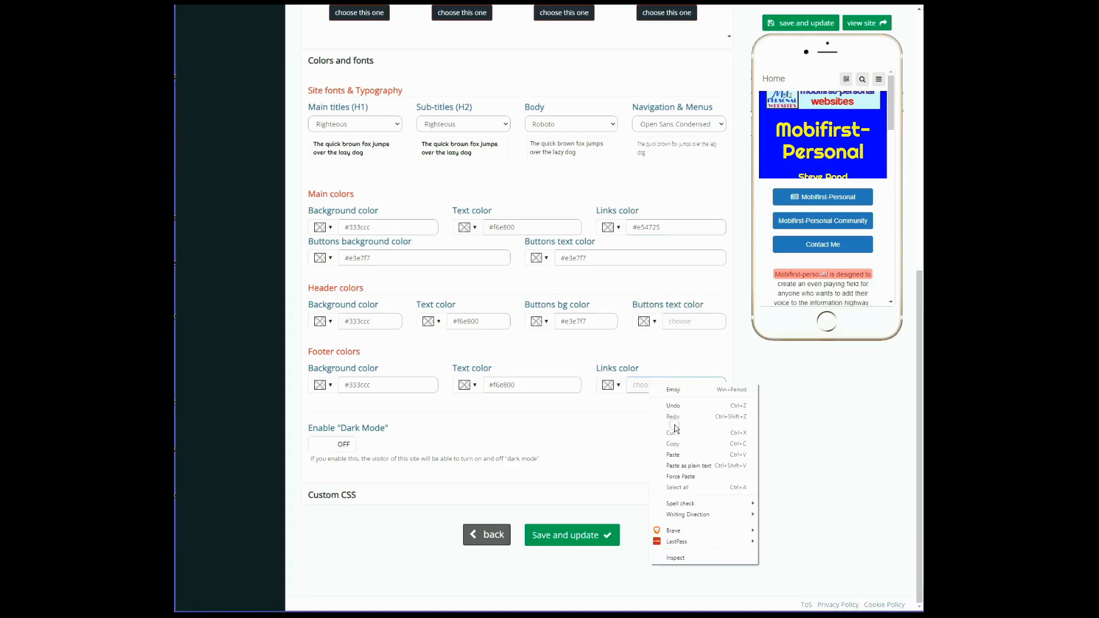
left_click(675, 456)
left_click(555, 538)
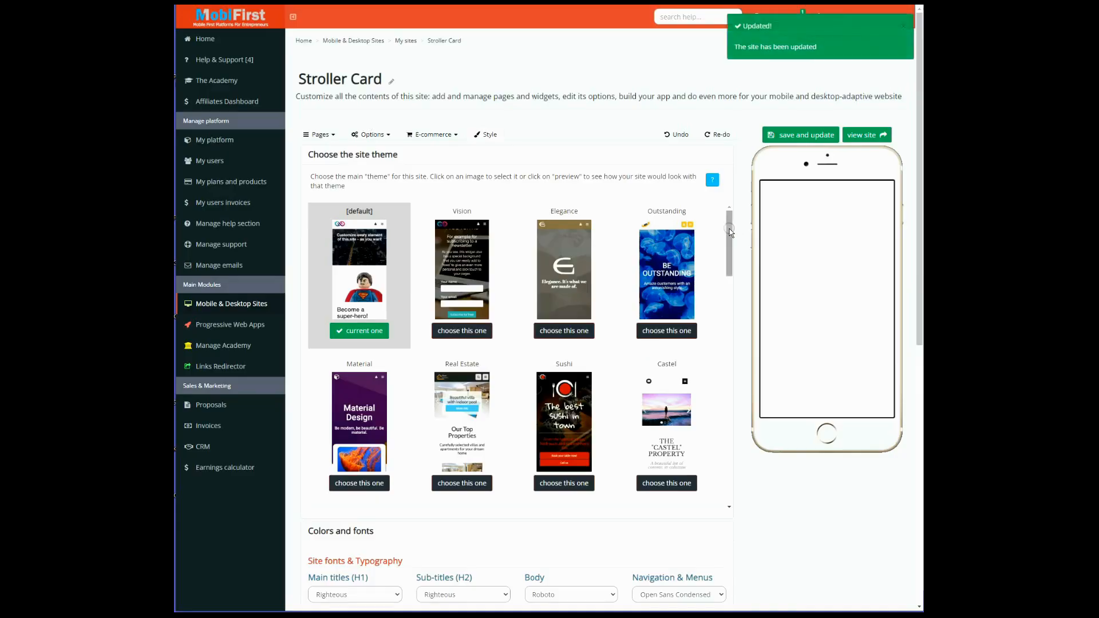
Set the buttons text color to #f6e800 in the main and header colors and save the site
left_click_drag(731, 232, 717, 492)
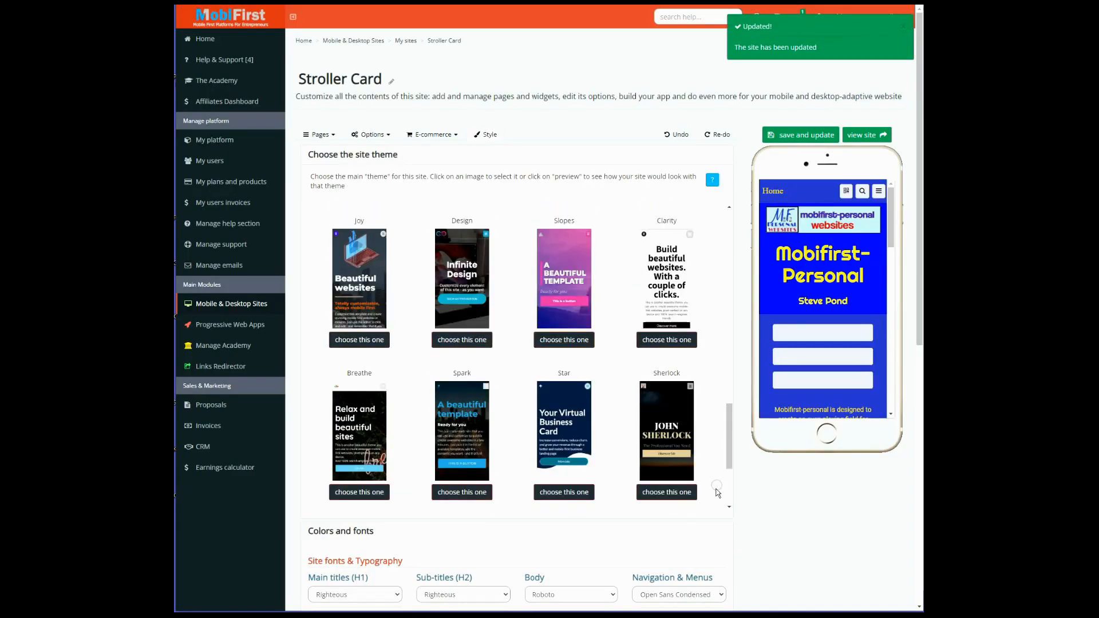
scroll(695, 539, "down", 4)
scroll(697, 533, "up", 4)
scroll(699, 518, "down", 1)
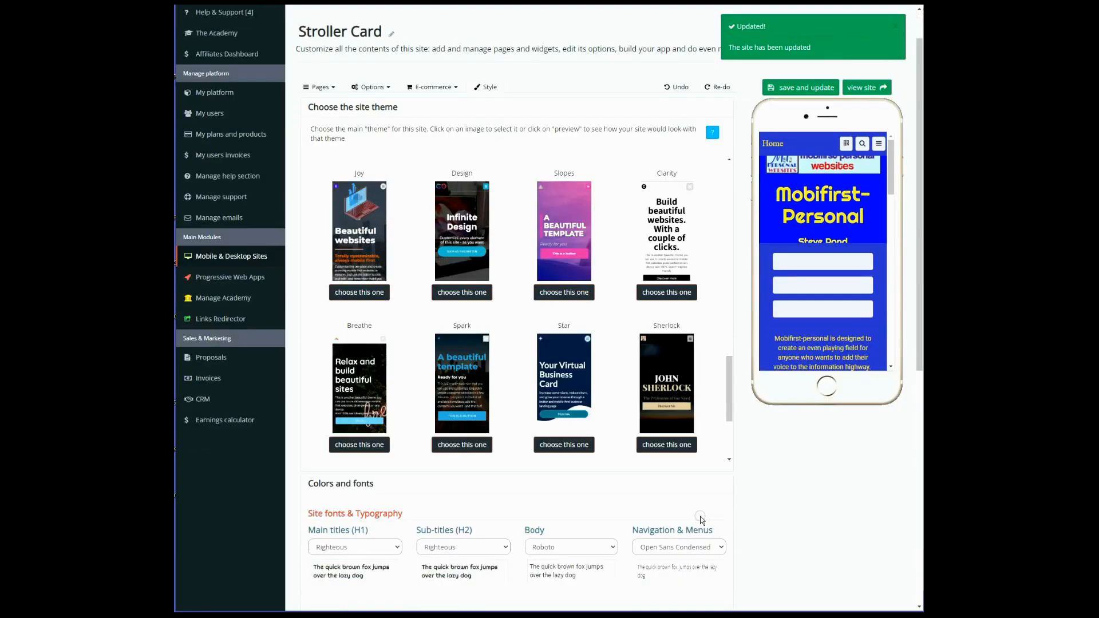
scroll(702, 519, "down", 6)
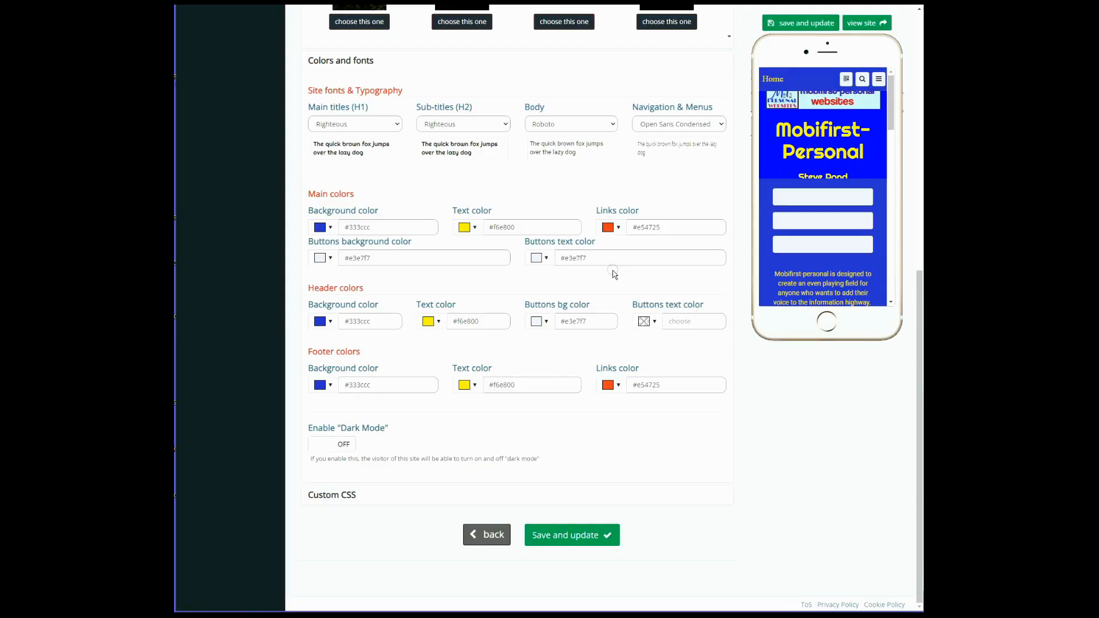
left_click(594, 258)
left_click_drag(593, 258, 562, 259)
right_click(562, 259)
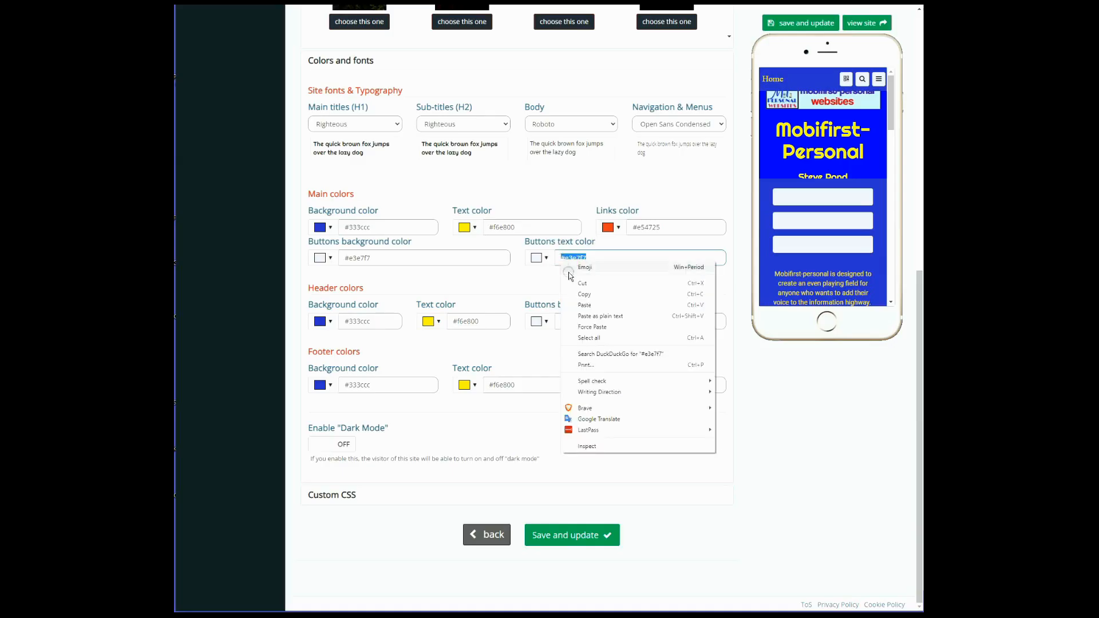
left_click(581, 306)
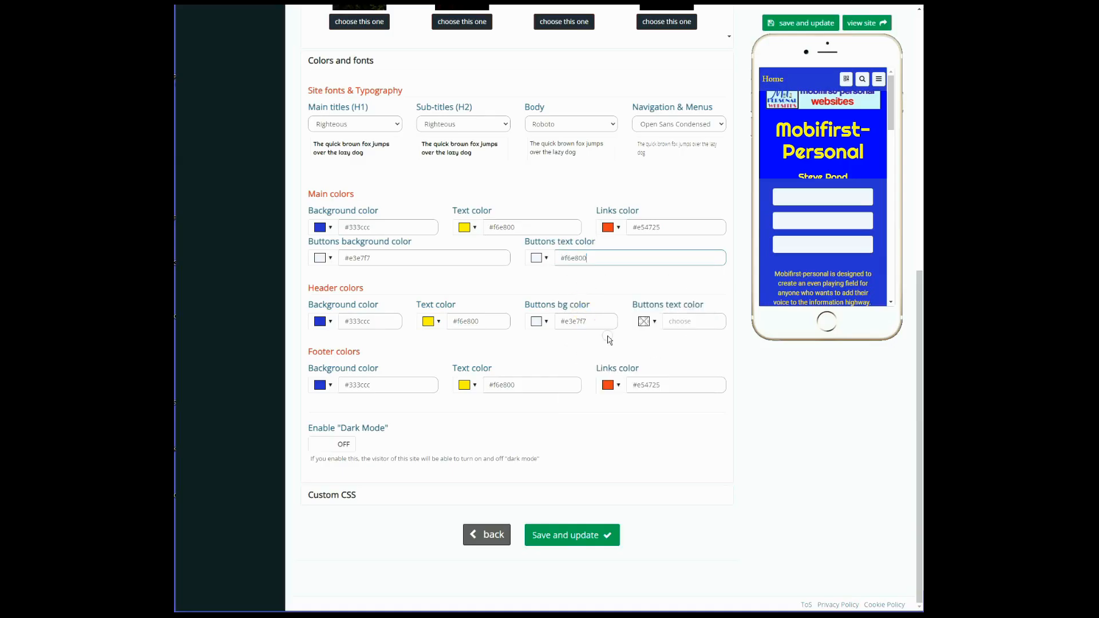
right_click(682, 323)
left_click(707, 395)
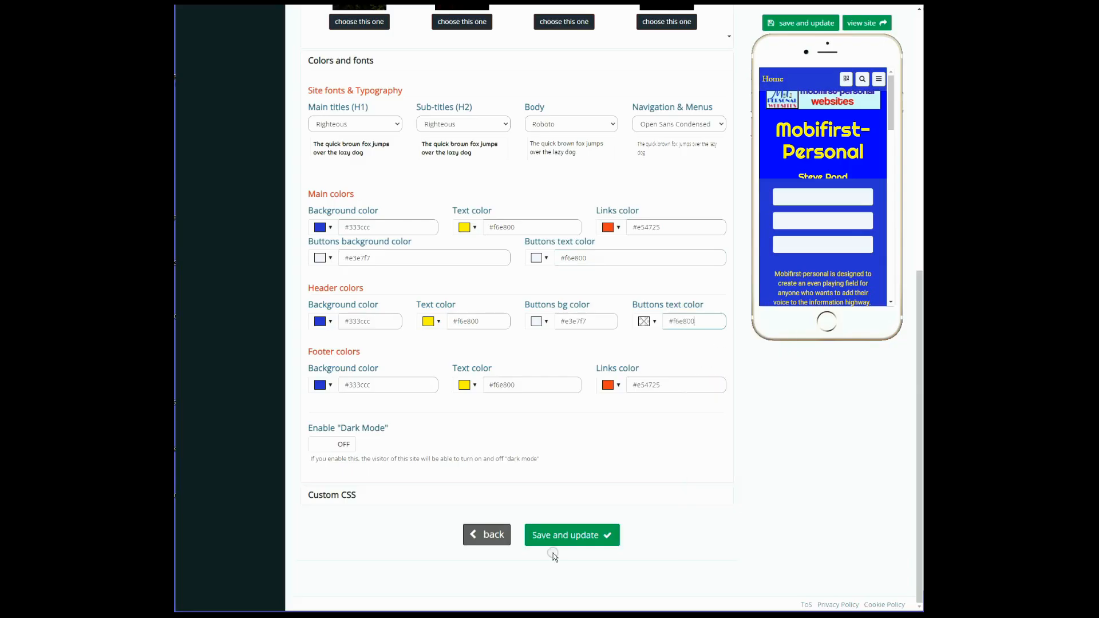
left_click(553, 535)
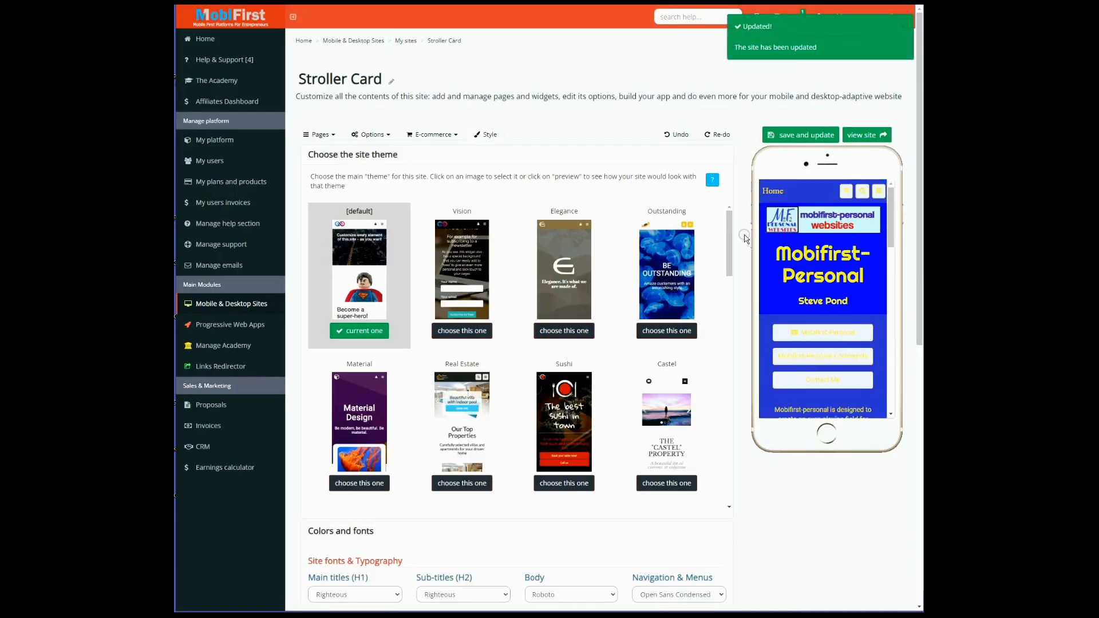
Copy the background color code #333ccc from the main colors
left_click_drag(726, 234, 724, 488)
scroll(651, 514, "down", 7)
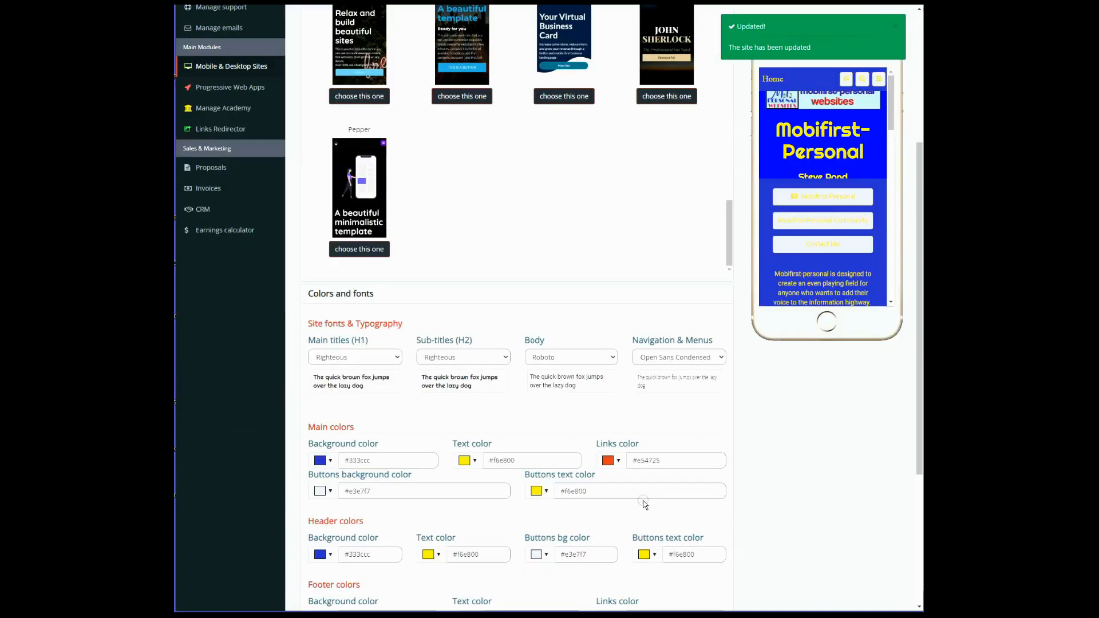
left_click(374, 269)
left_click_drag(373, 269, 335, 269)
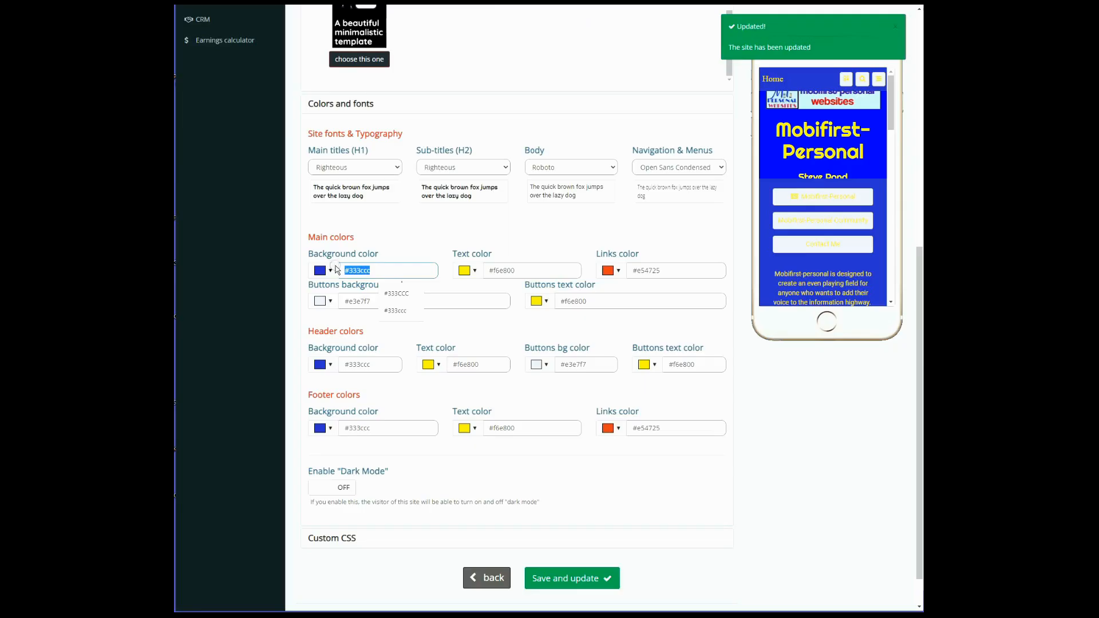
right_click(361, 271)
left_click(382, 304)
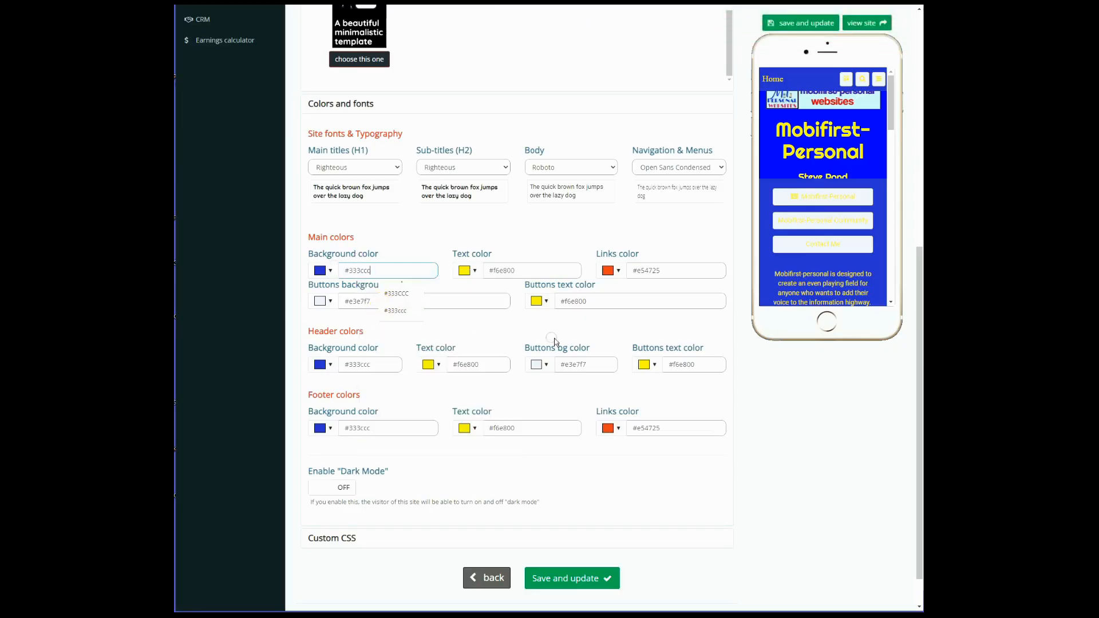
Paste #333ccc as the buttons text color in the header and main colors, and save the site
left_click_drag(696, 365, 669, 364)
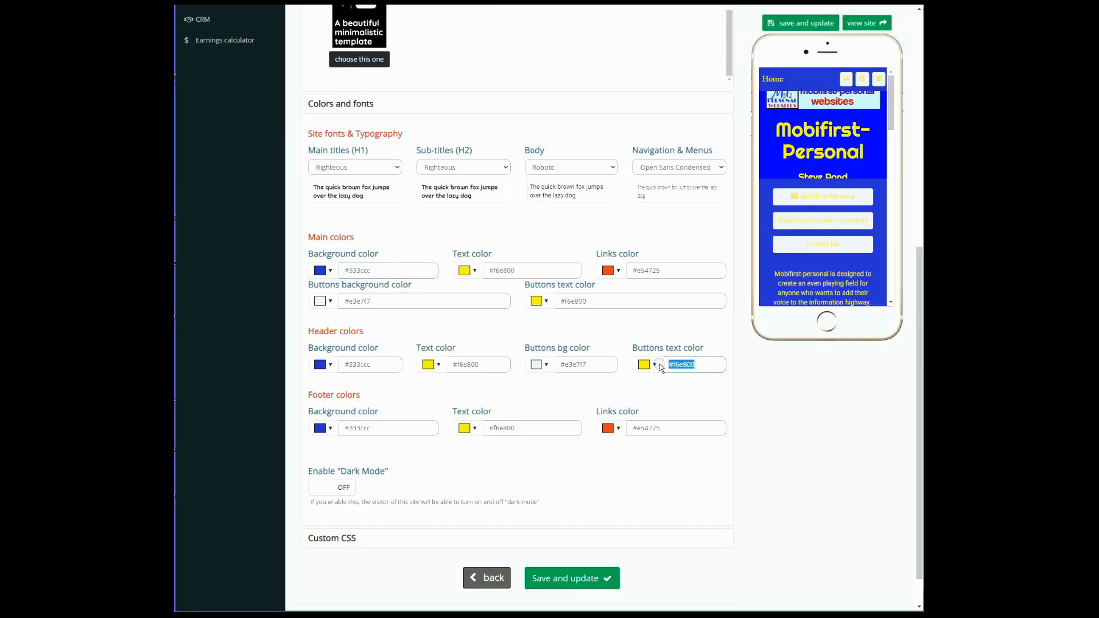
right_click(685, 366)
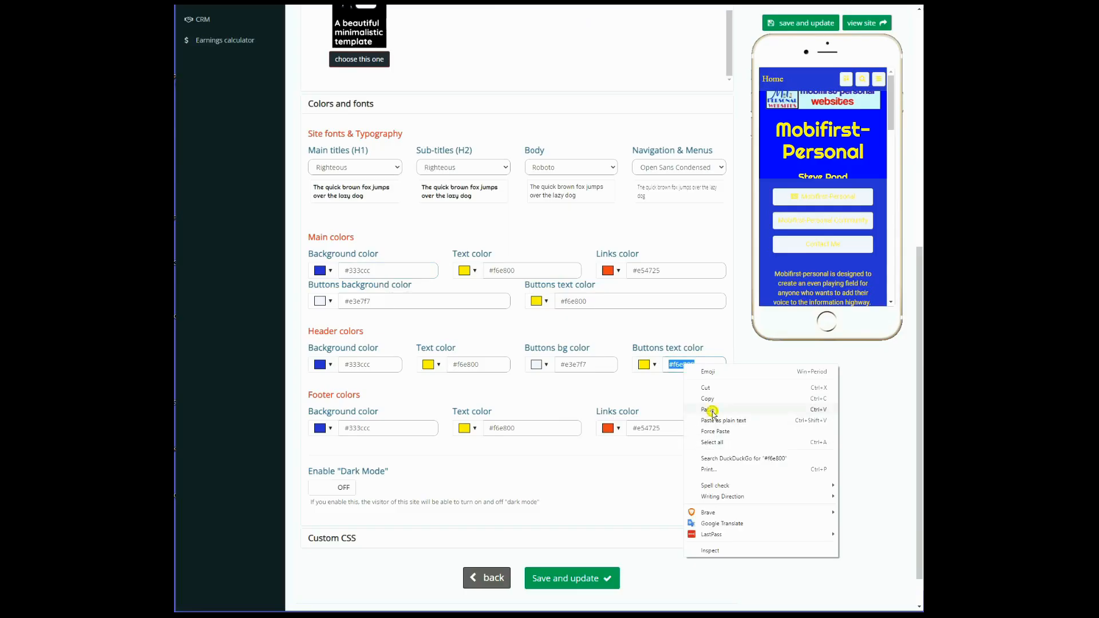
left_click(707, 409)
left_click_drag(590, 302, 554, 302)
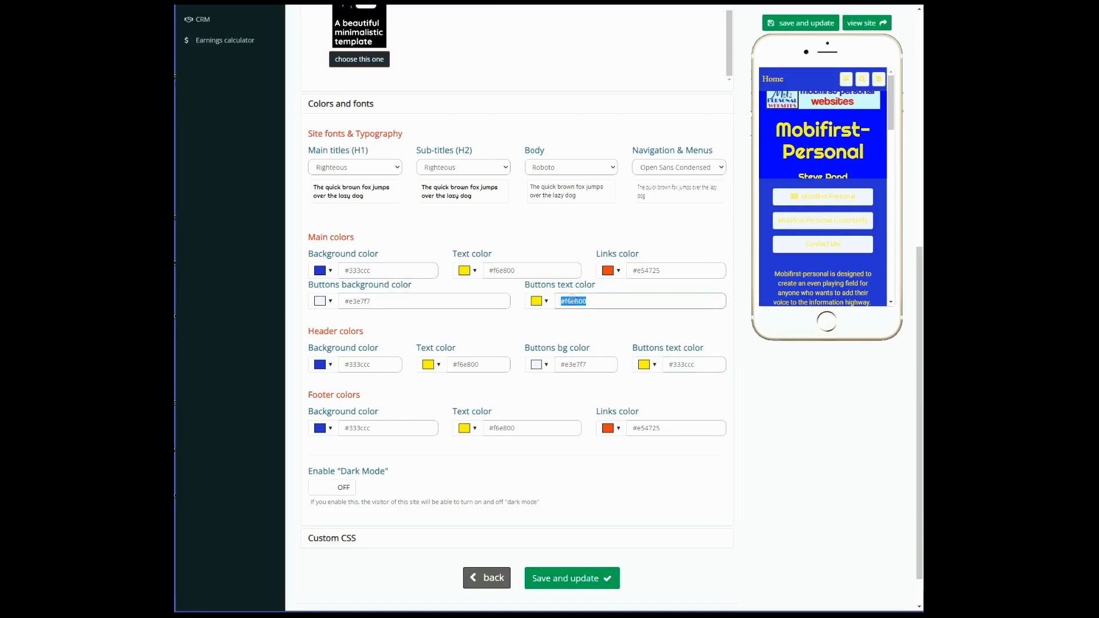
right_click(572, 300)
left_click(594, 343)
left_click(578, 578)
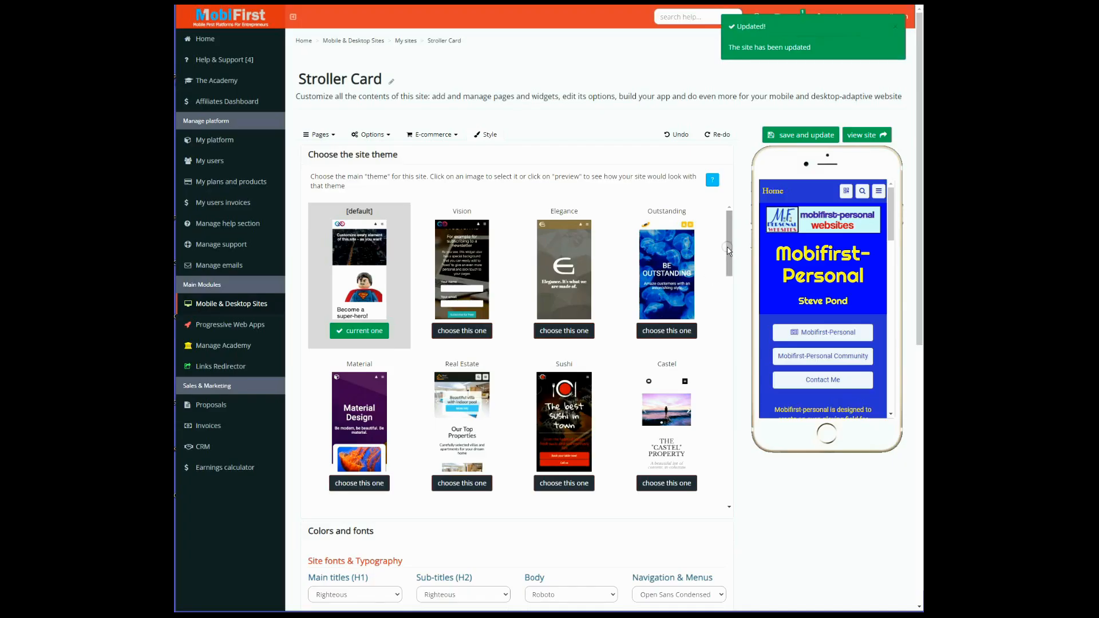
Set the site's footer menu to main ("level 1") pages in the footer options and save the site
left_click_drag(728, 250, 751, 352)
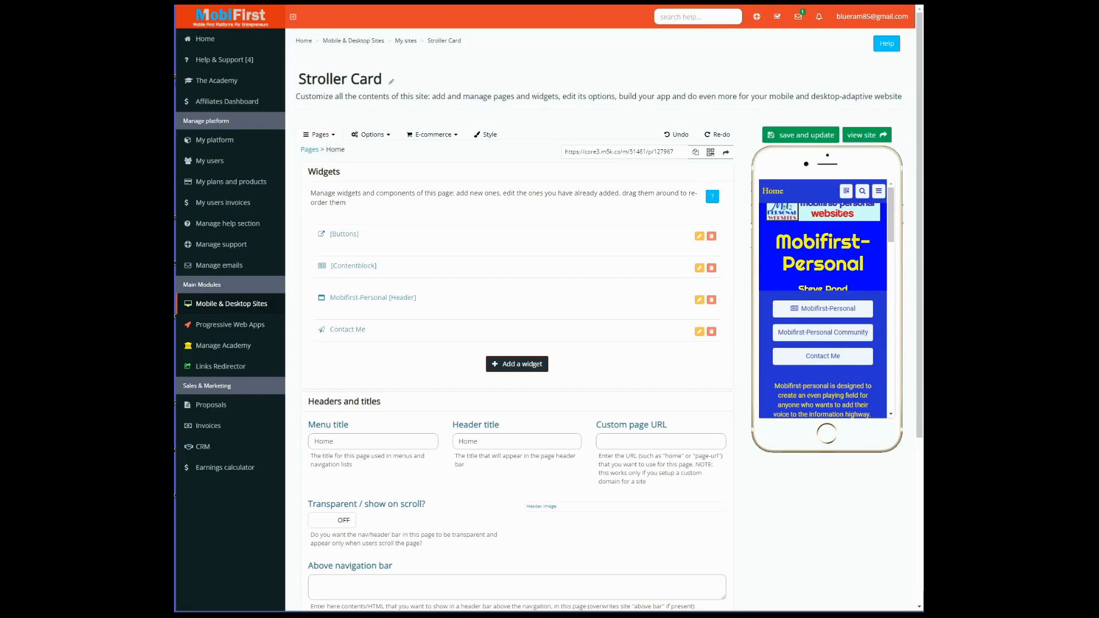
left_click(369, 135)
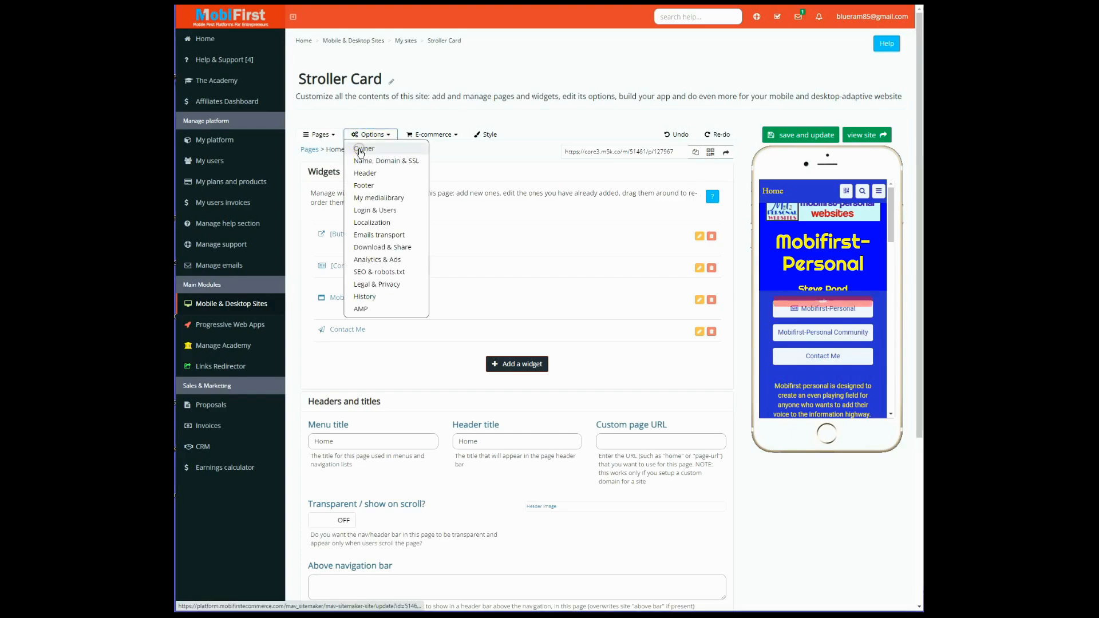
left_click(364, 186)
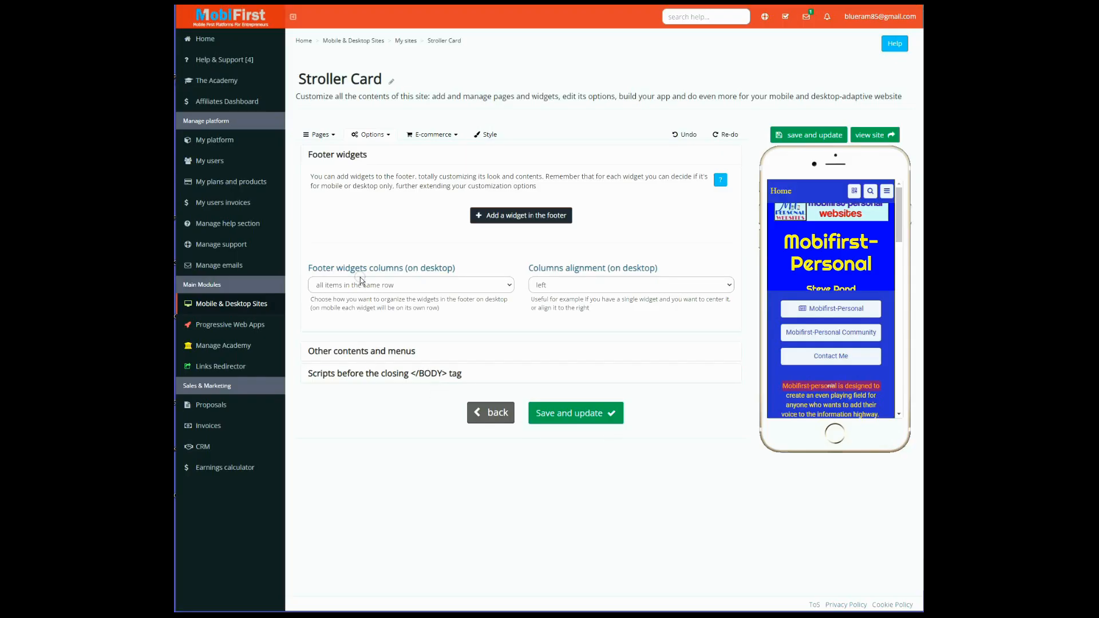
left_click(376, 351)
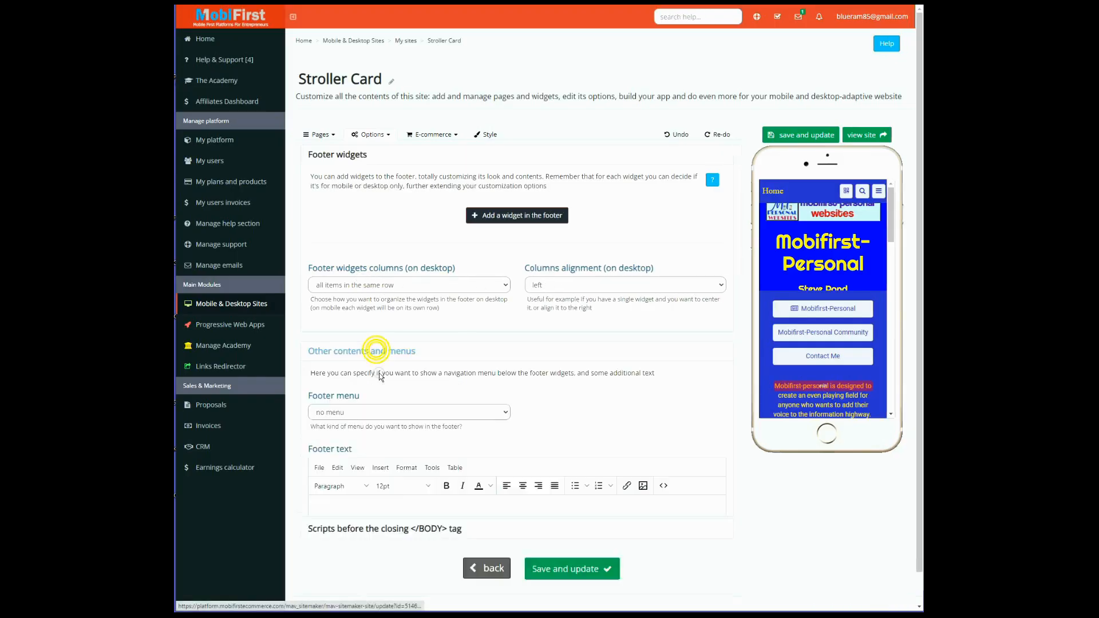
left_click(351, 416)
left_click(366, 435)
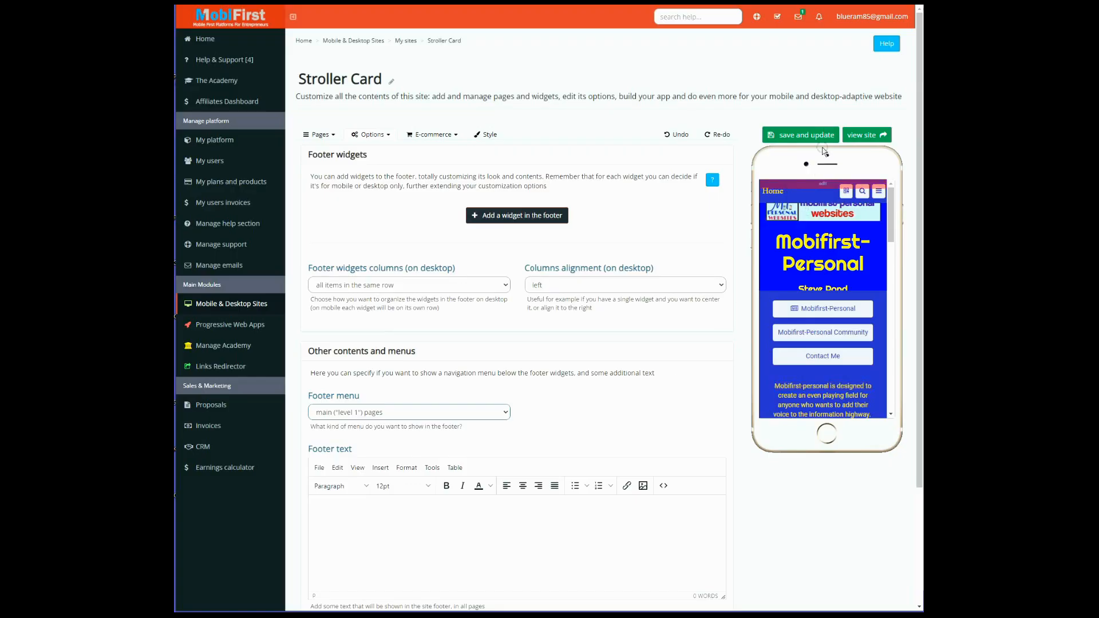
left_click(806, 135)
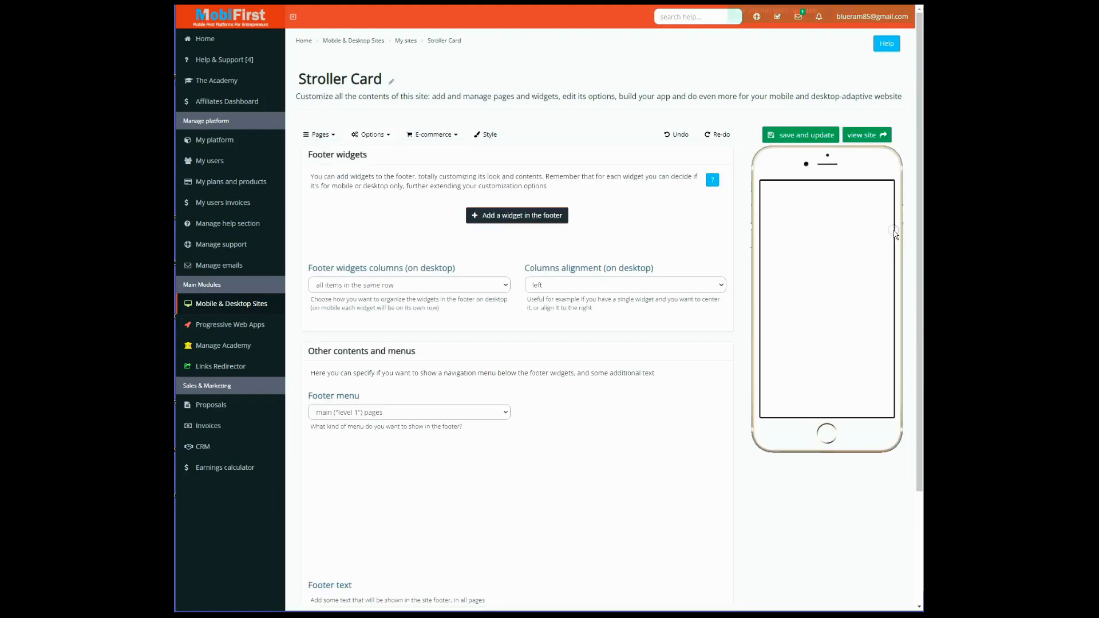
Check the footer menu in the phone preview and follow its Home link
scroll(870, 361, "down", 10)
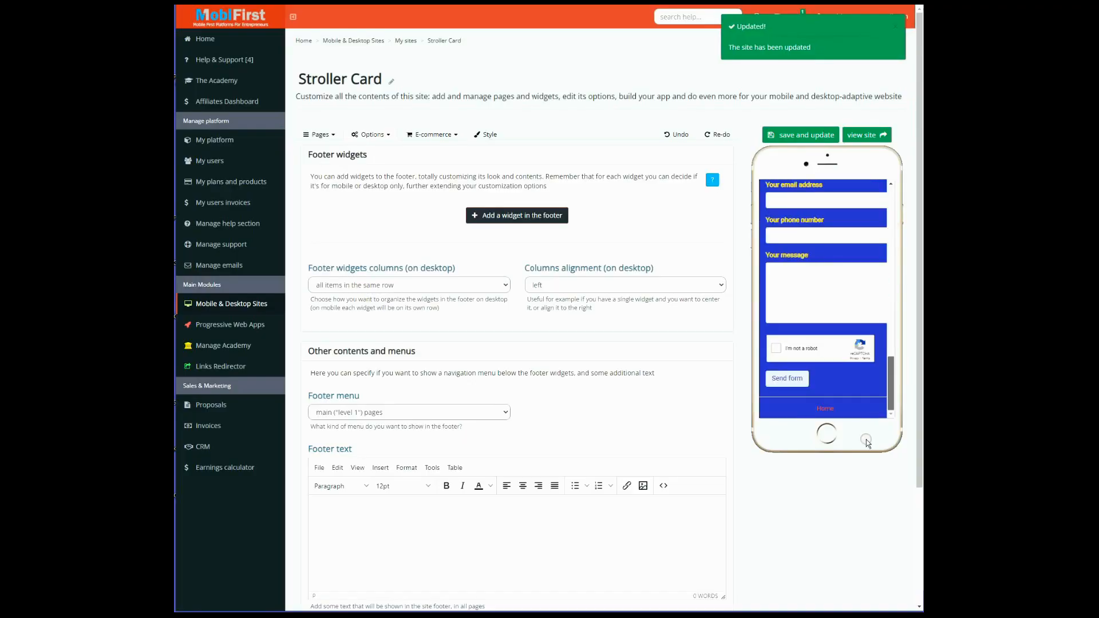
left_click(826, 411)
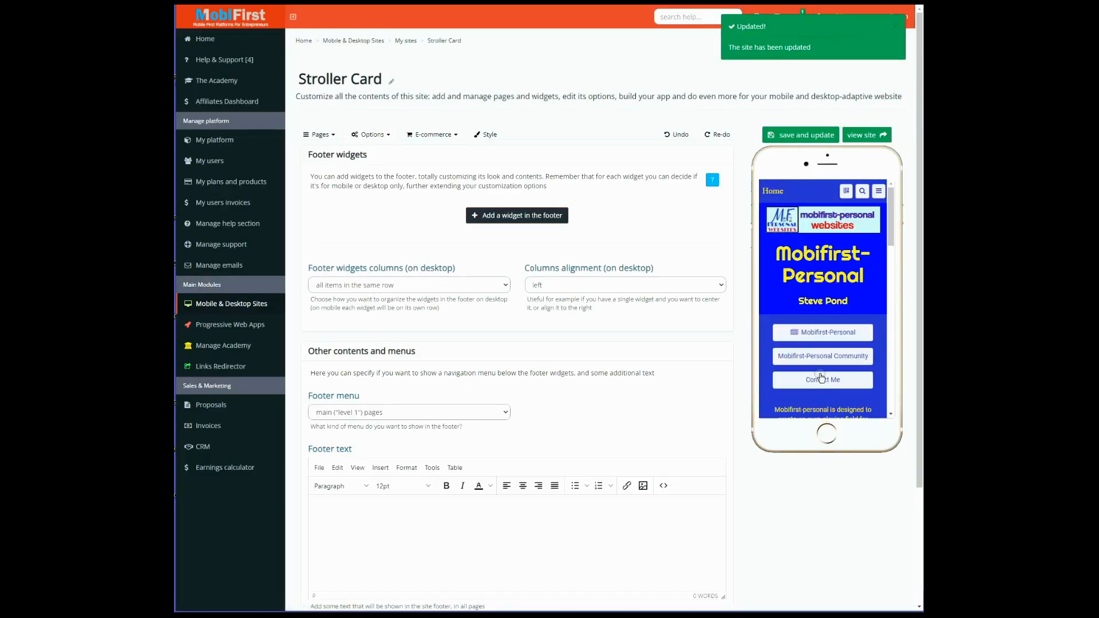
scroll(820, 325, "down", 1)
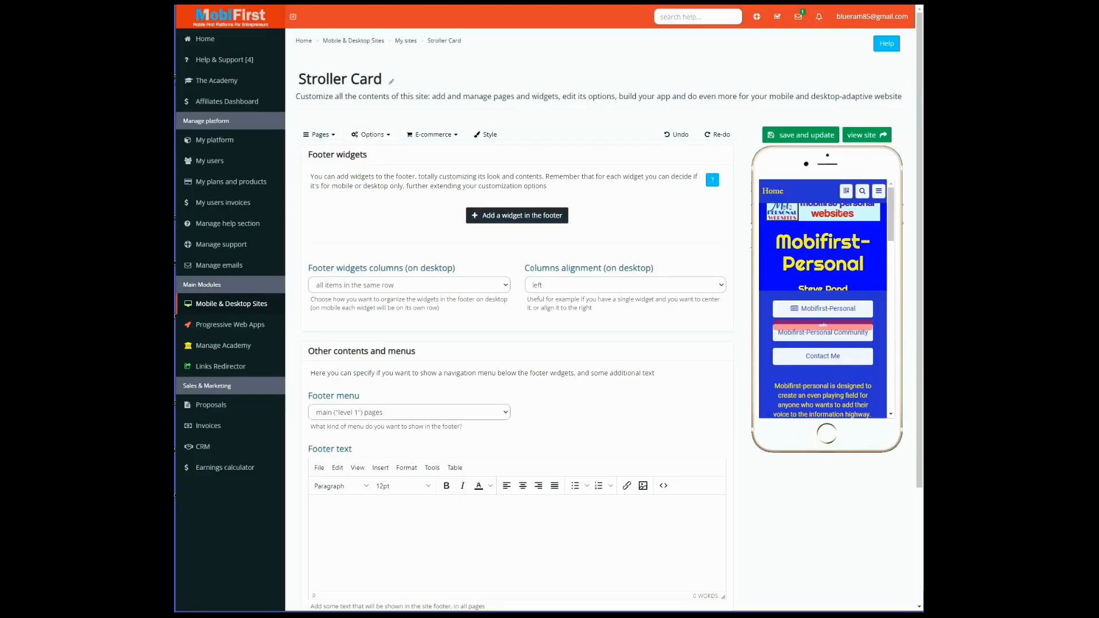
Open the site's Legal & Privacy options and look over the Terms of Service and Privacy Policy sections
left_click(376, 134)
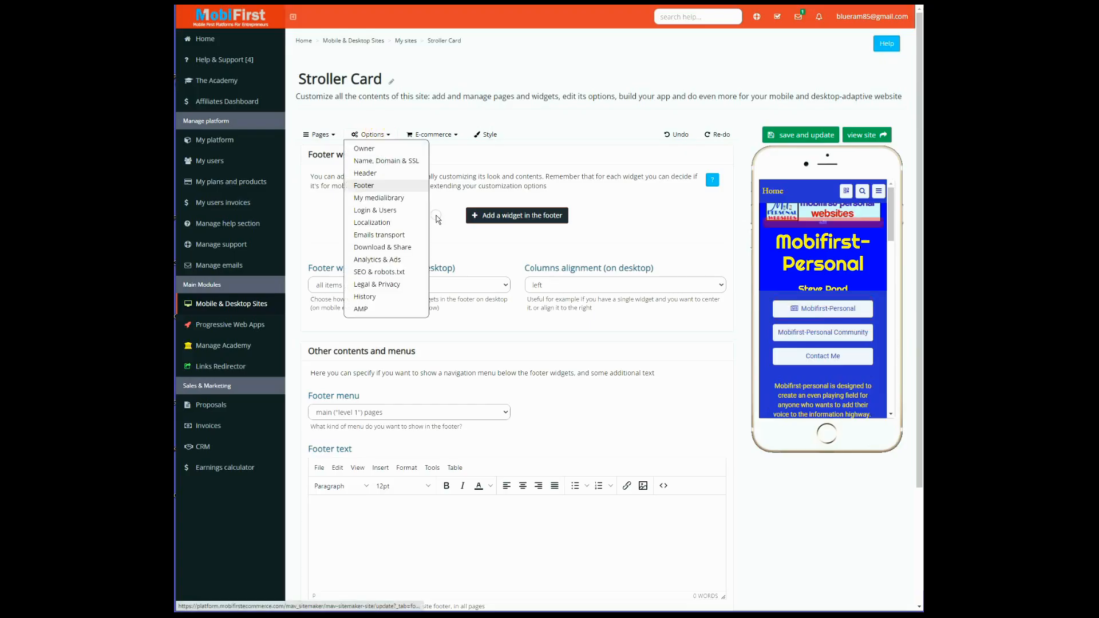
left_click(382, 284)
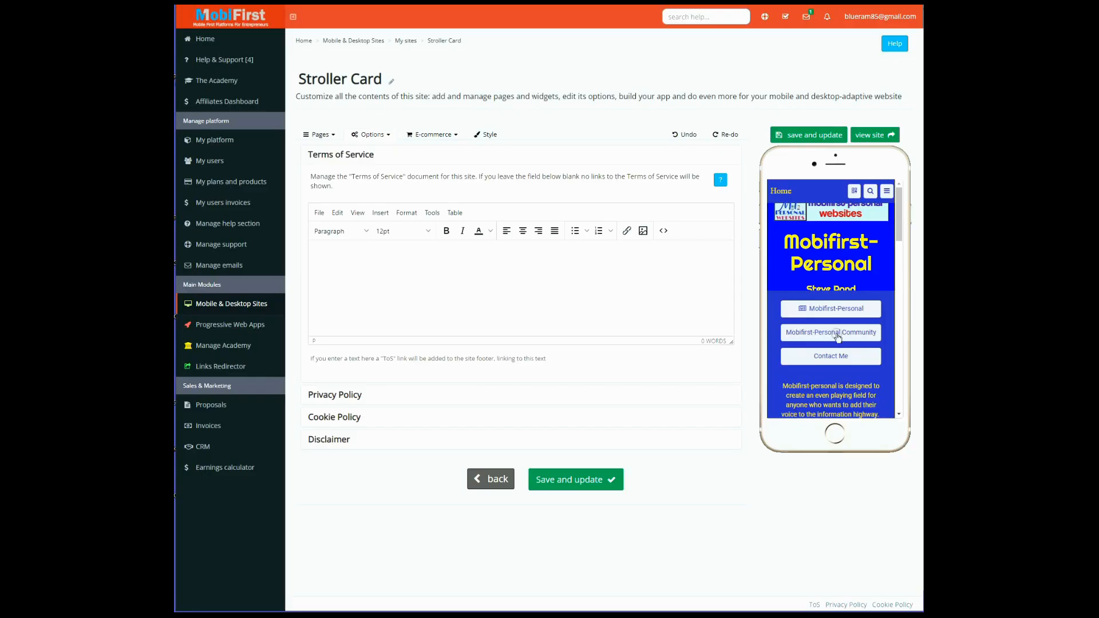
left_click(332, 399)
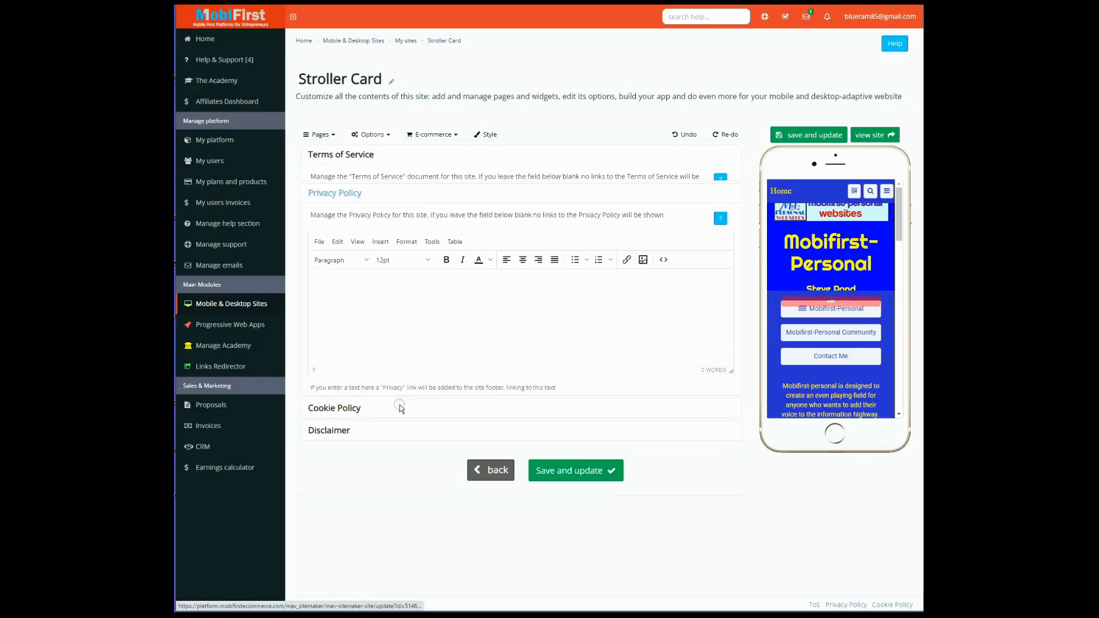
left_click(350, 183)
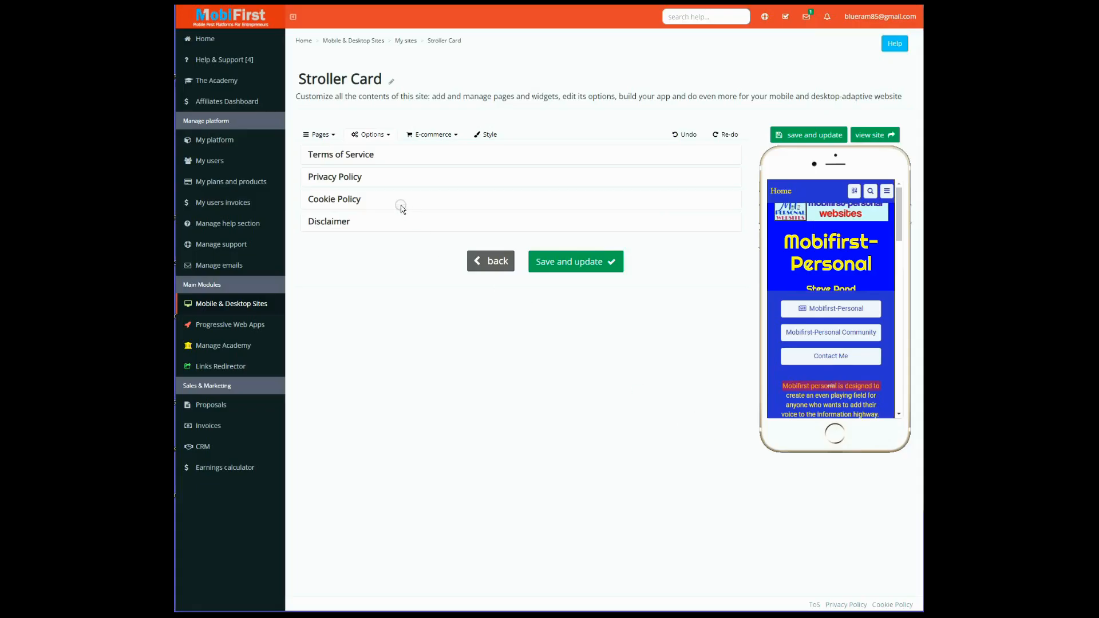
Paste the copied Terms and Conditions HTML into the source code of the Terms of Service text and save the code
left_click(350, 154)
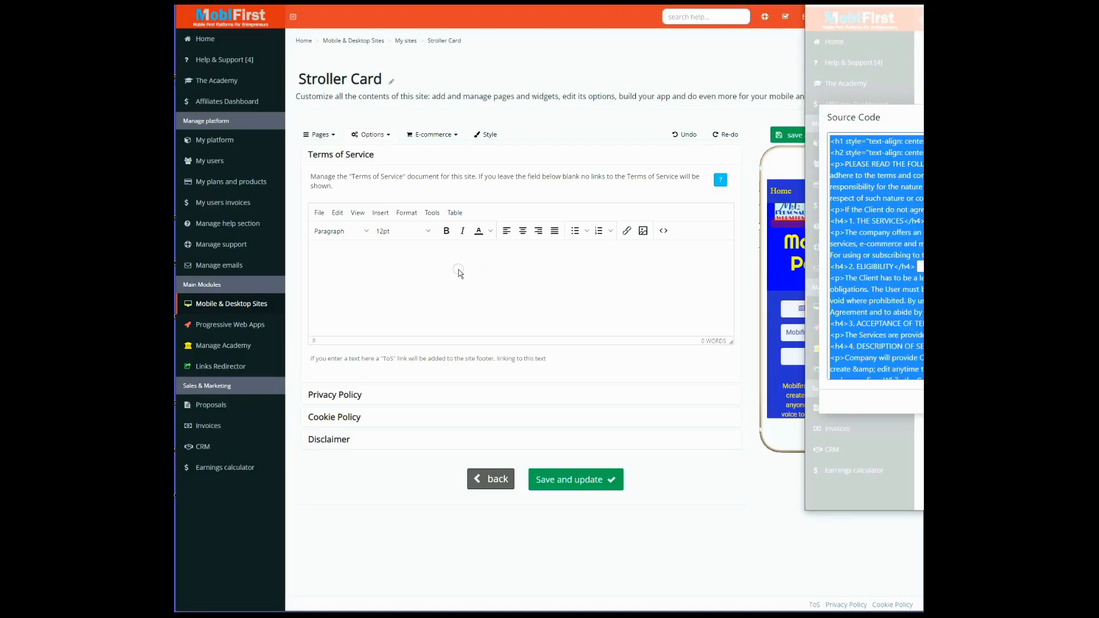
left_click(663, 231)
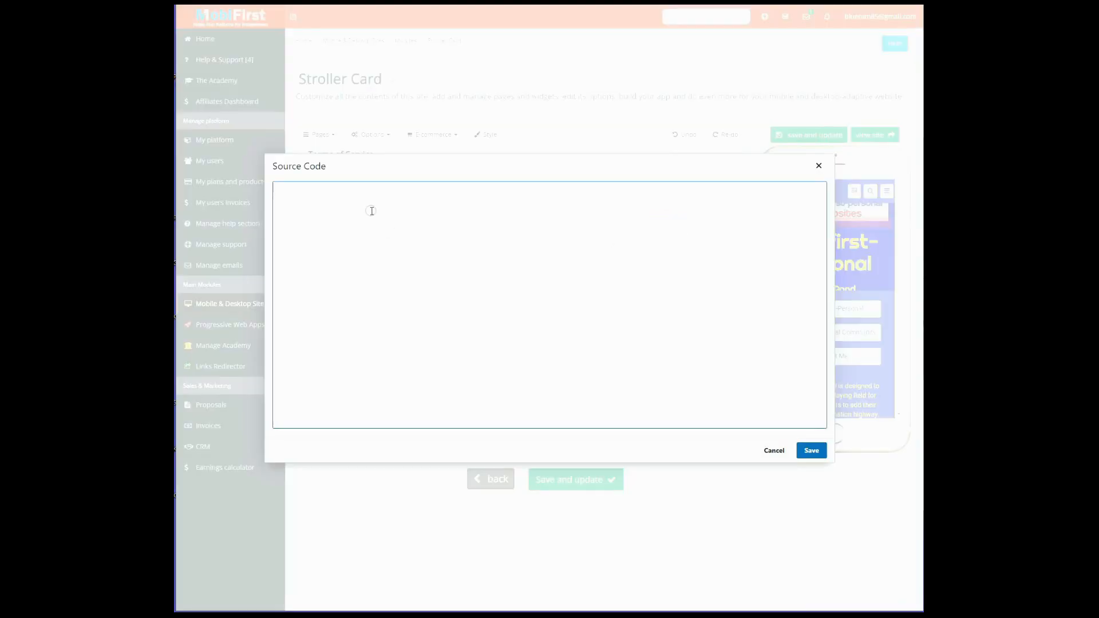
right_click(333, 197)
left_click(370, 269)
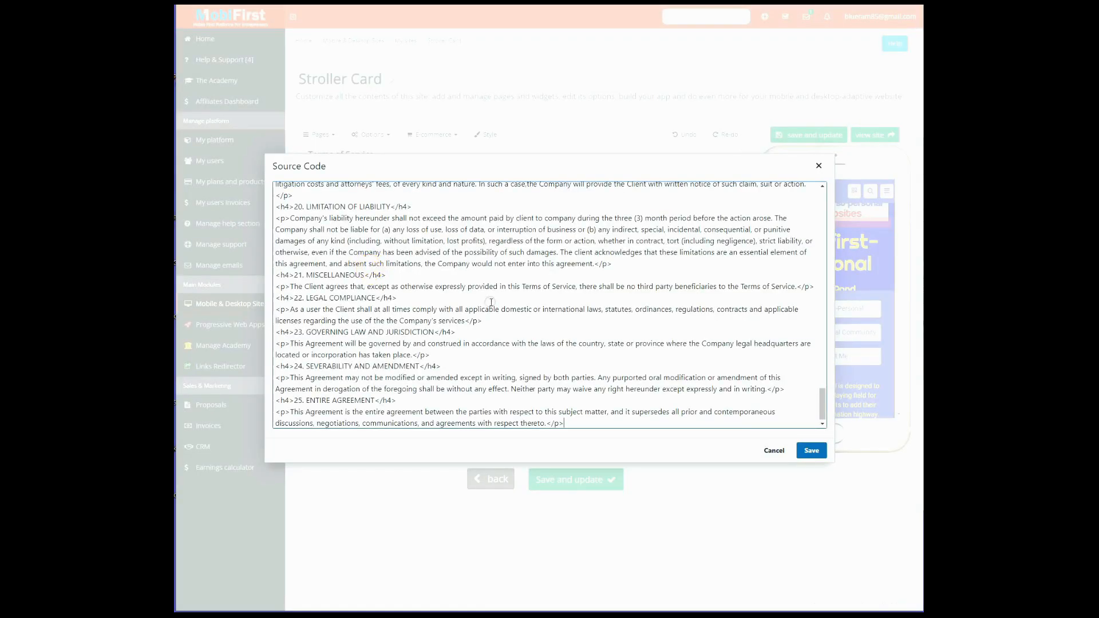
left_click(810, 450)
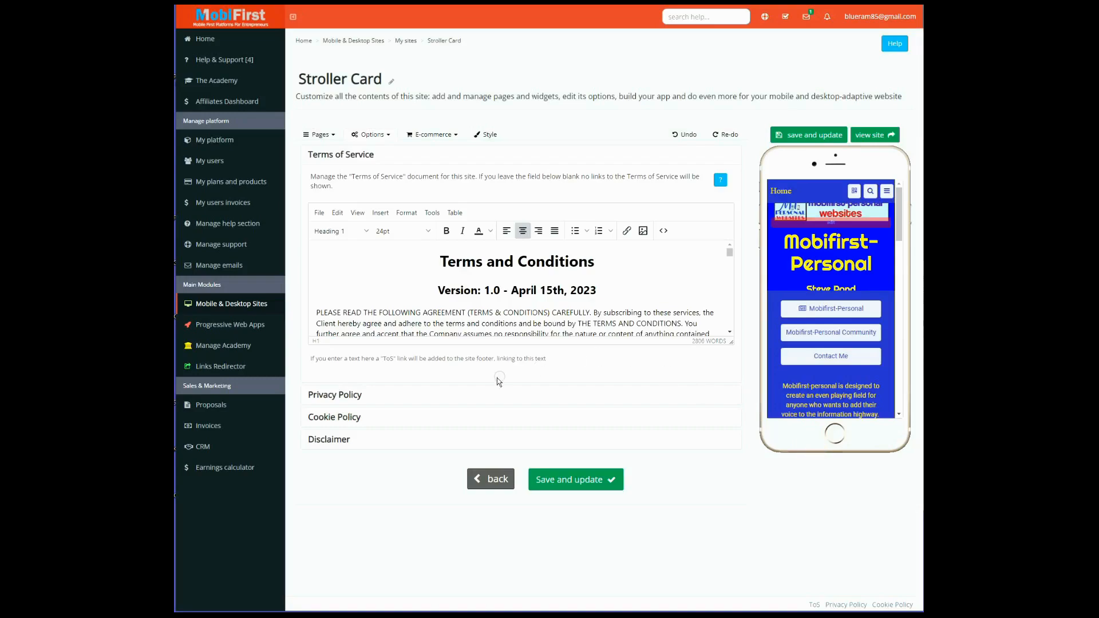
Expand the Privacy Policy section and copy the entire privacy policy source code from the other MobiFirst window
left_click(350, 395)
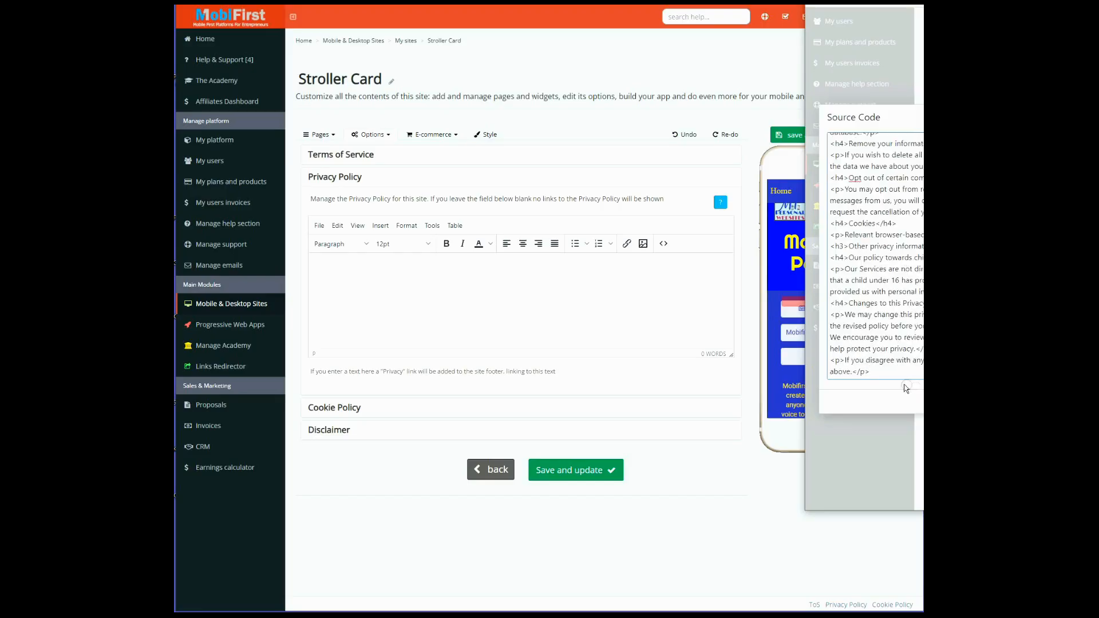
left_click_drag(866, 372, 823, 96)
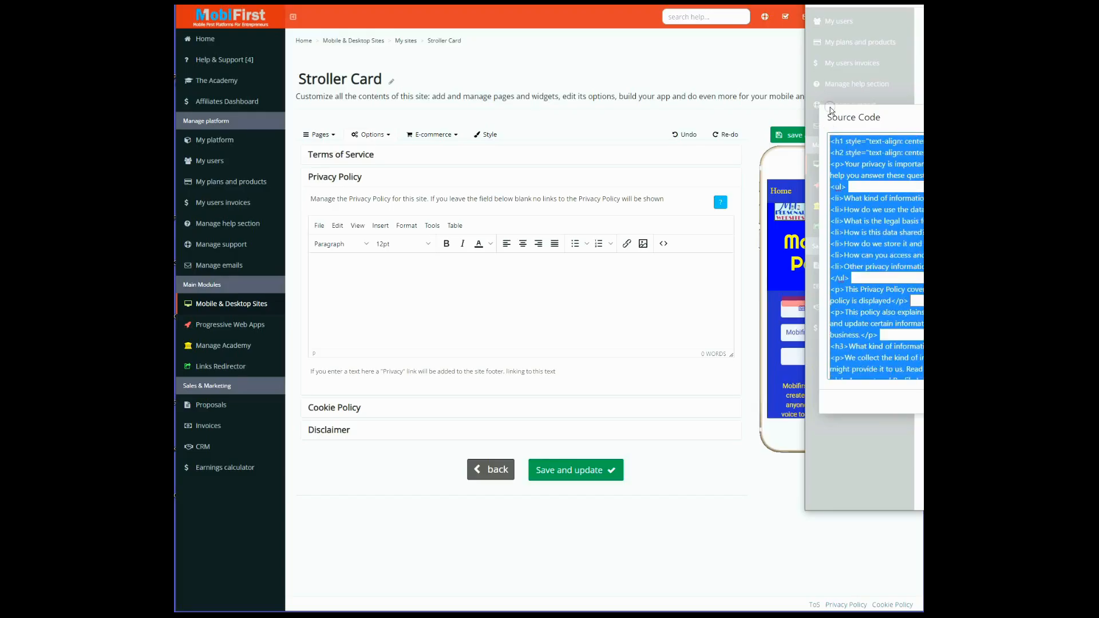
right_click(864, 153)
left_click(889, 189)
Paste the copied privacy policy HTML into the source code of the Privacy Policy text and save the code
left_click(435, 288)
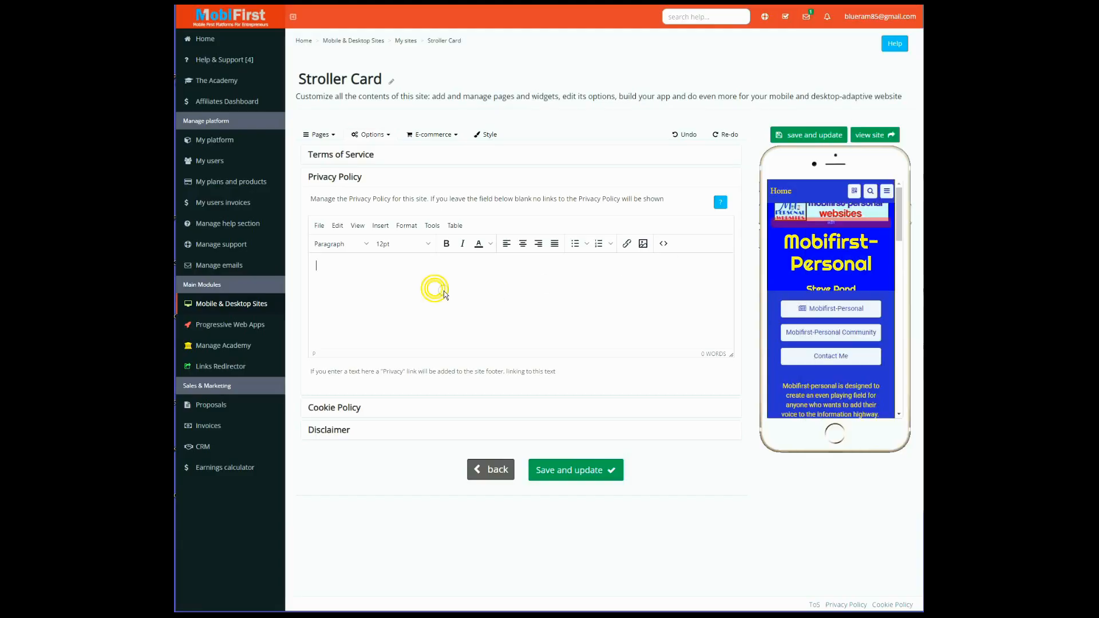
left_click(665, 244)
right_click(393, 266)
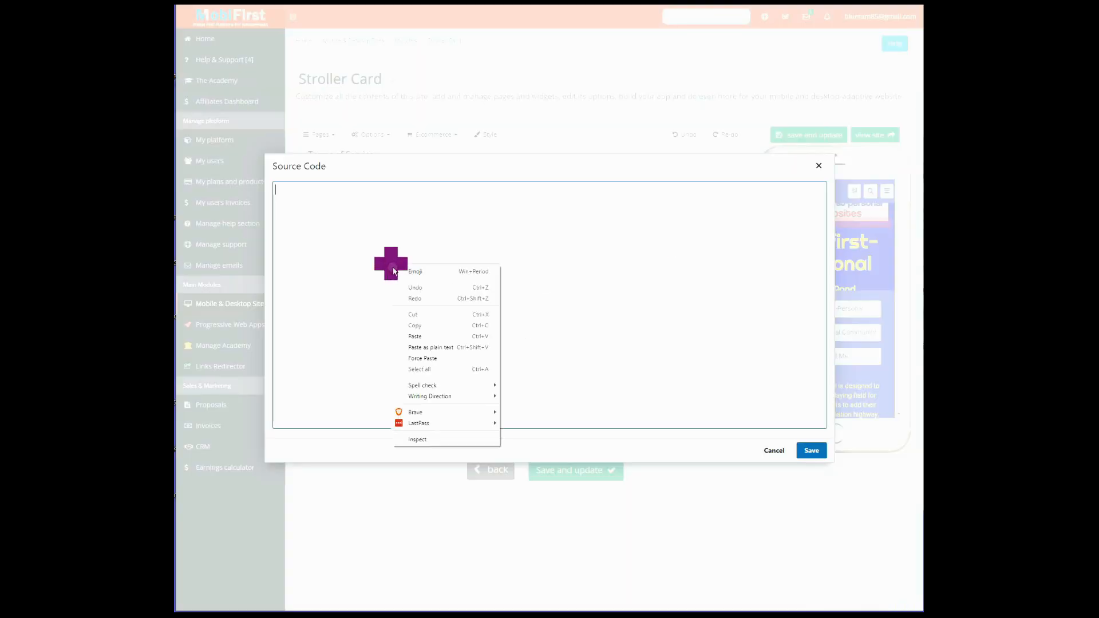
left_click(425, 337)
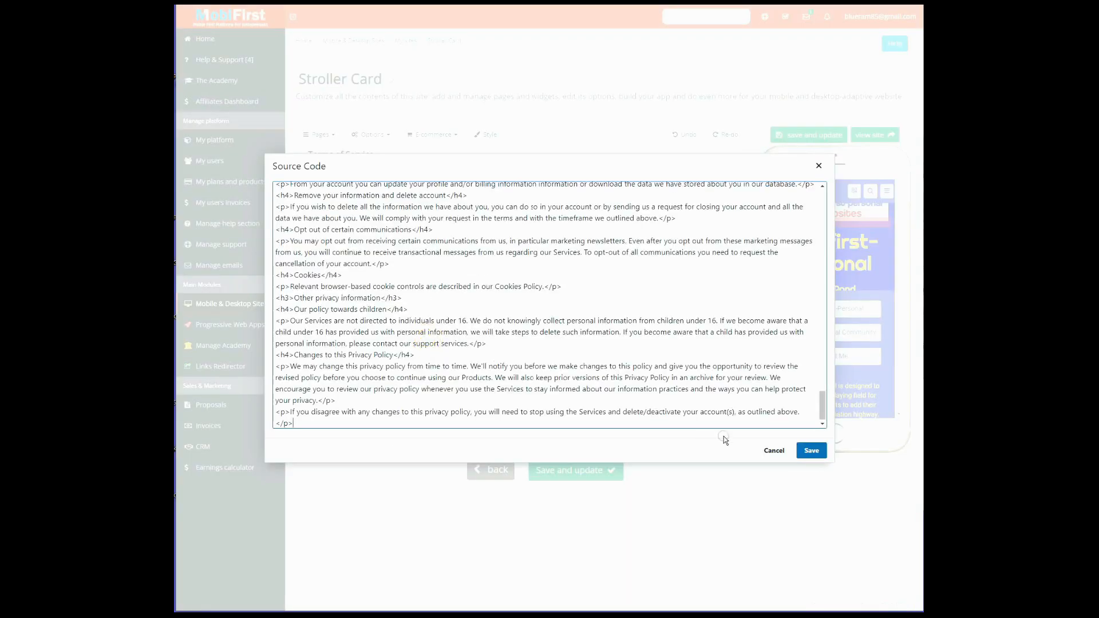
left_click(811, 450)
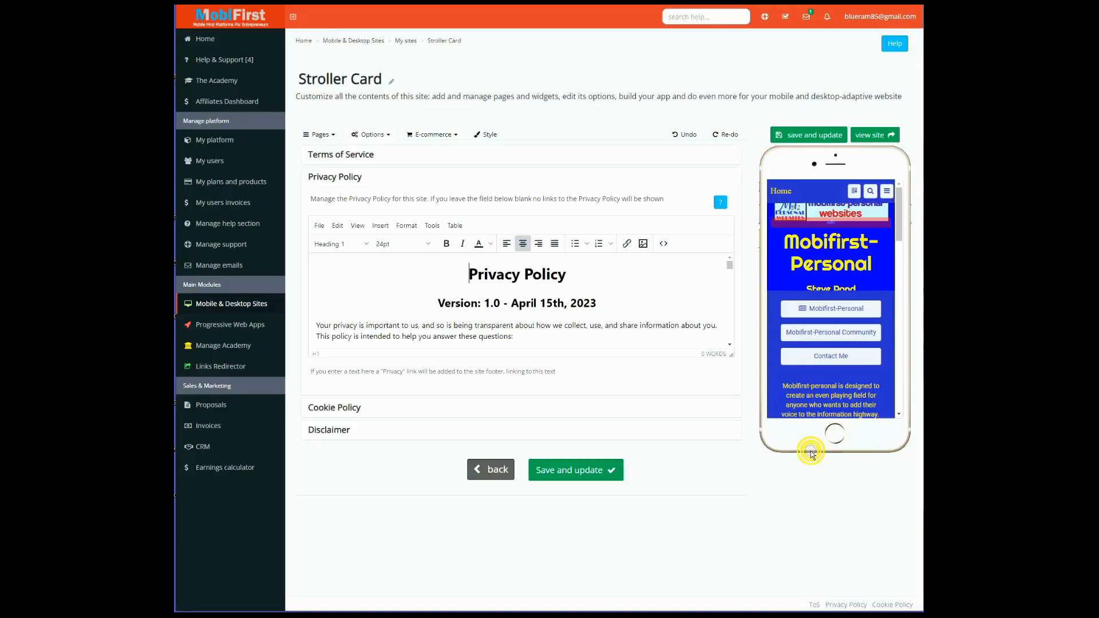
Expand the Cookie Policy section and set the cookie alert to "yes, in the footer"
left_click(347, 407)
left_click(350, 271)
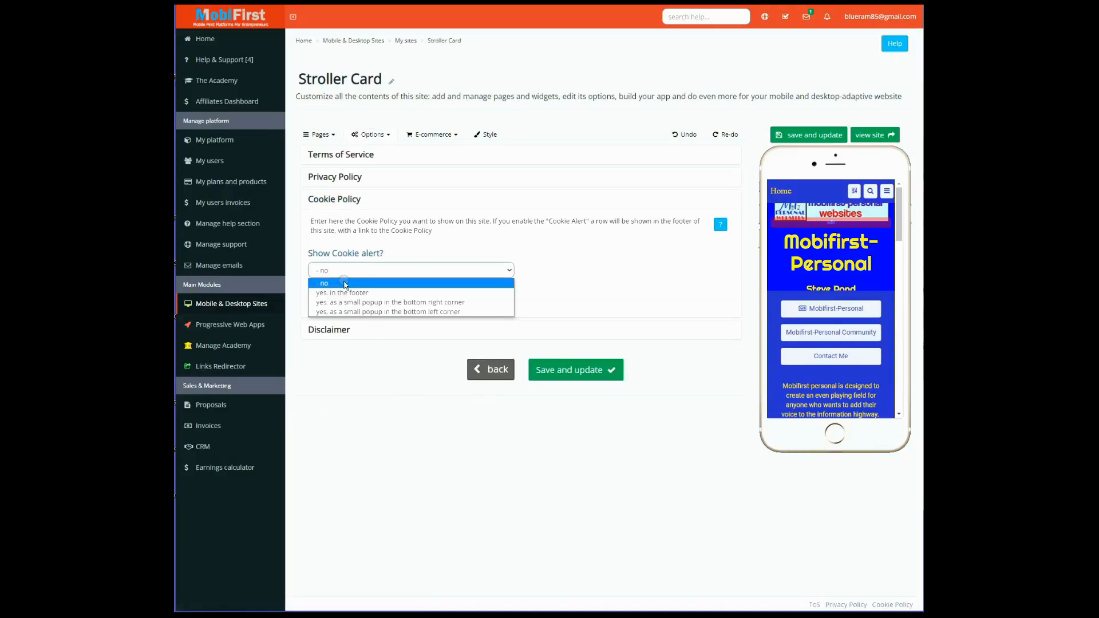
left_click(346, 294)
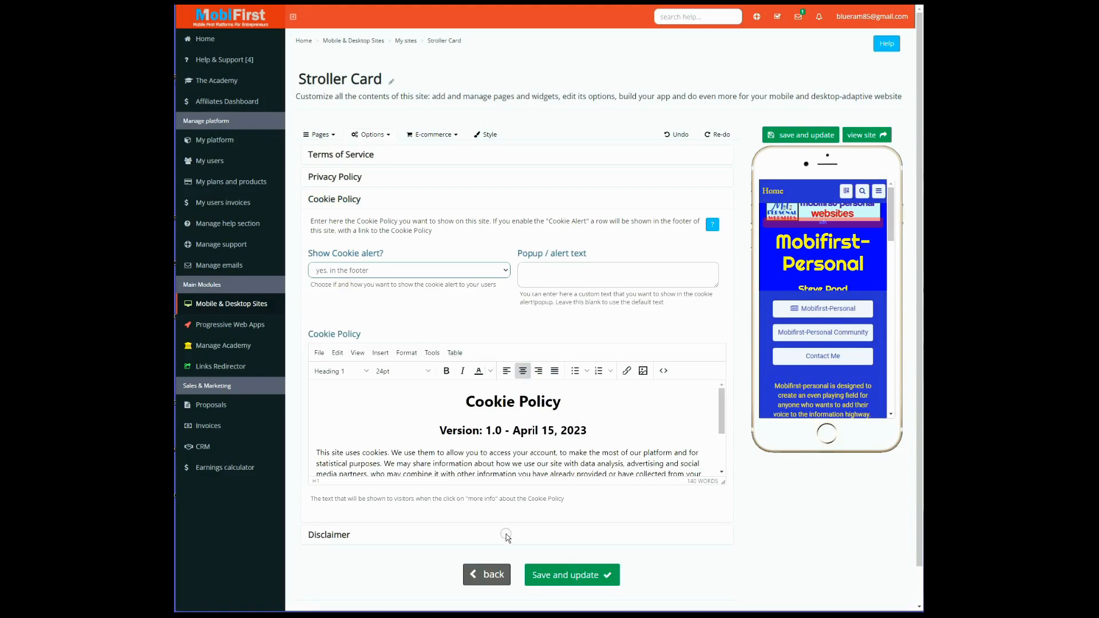
Leave the Disclaimer section blank and save and update the site, checking the page down to its footer in the phone preview
left_click(332, 535)
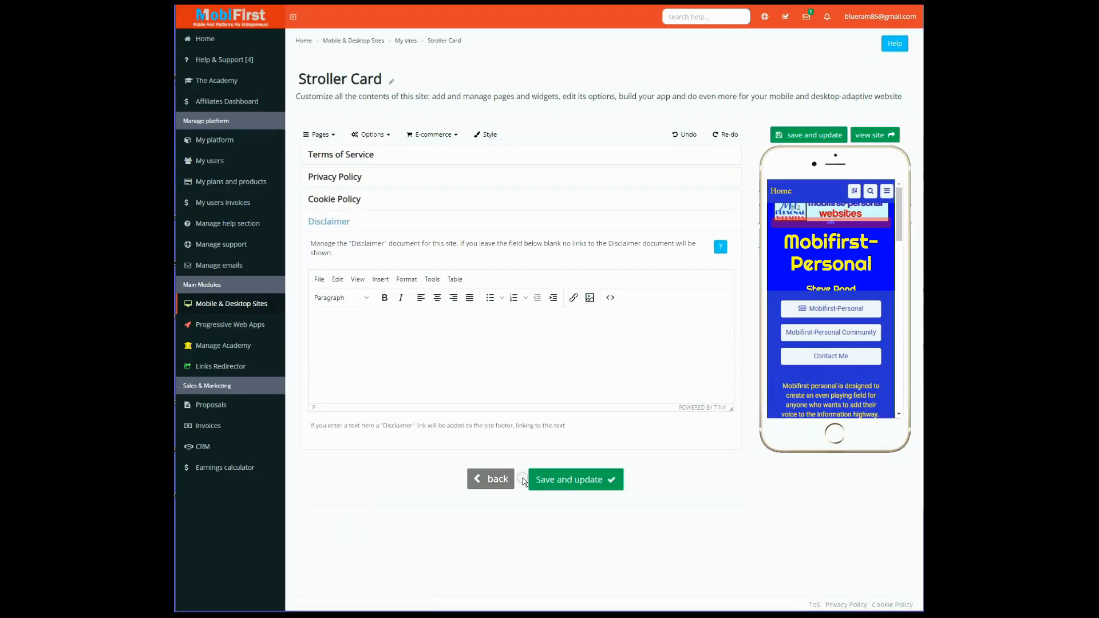
left_click(571, 479)
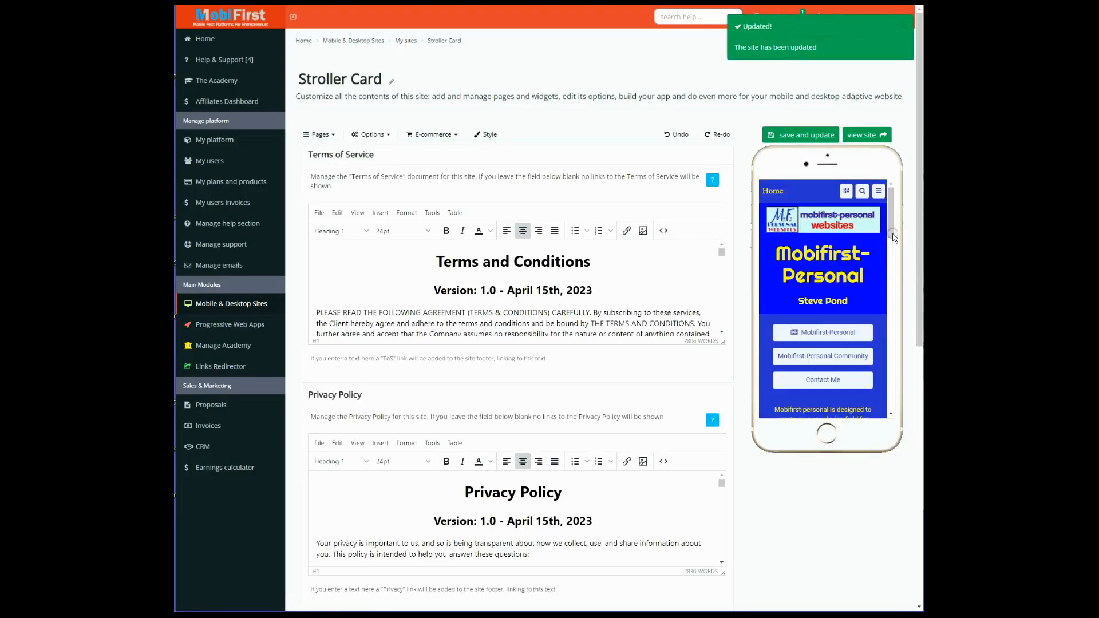
left_click_drag(891, 231, 891, 428)
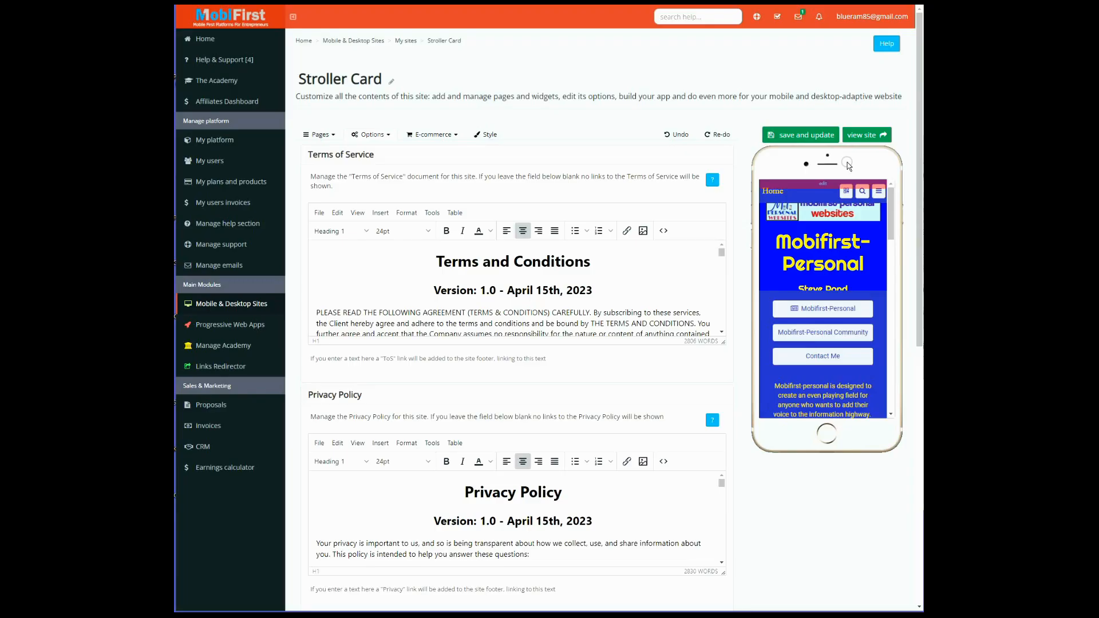
left_click(800, 137)
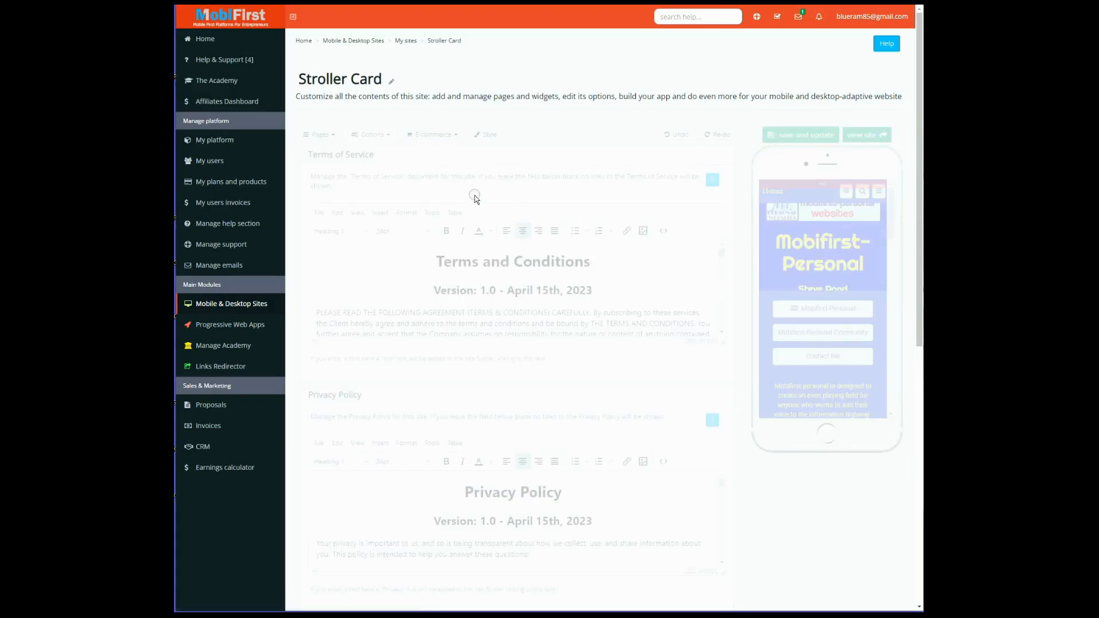